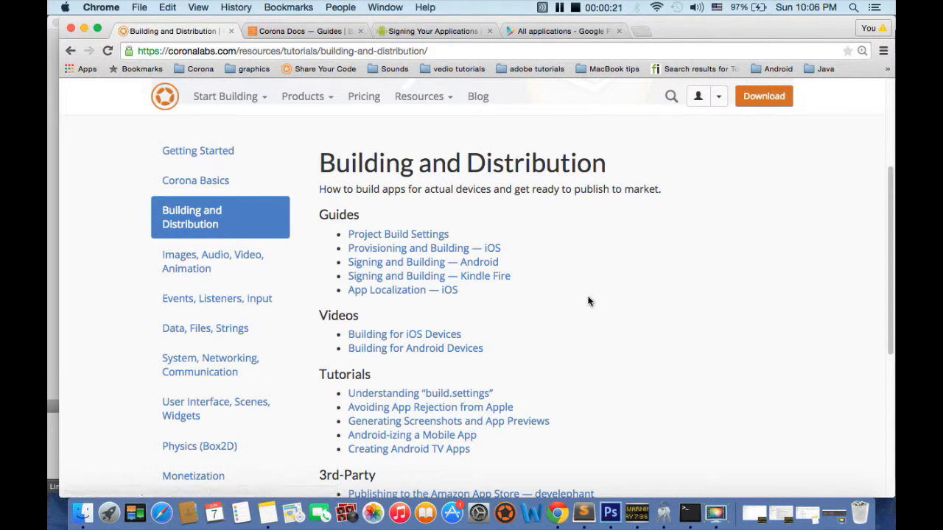
scroll(586, 315, up, 3)
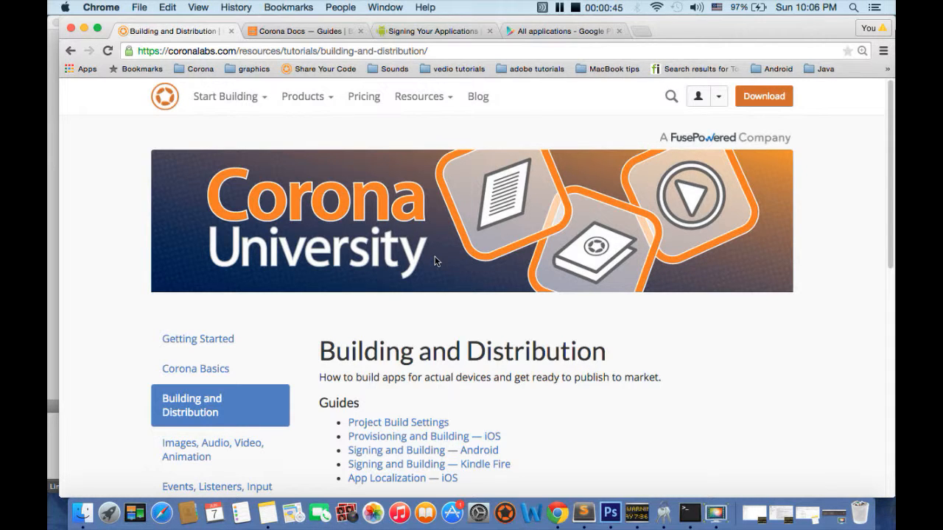
scroll(433, 257, down, 1)
scroll(435, 260, down, 1)
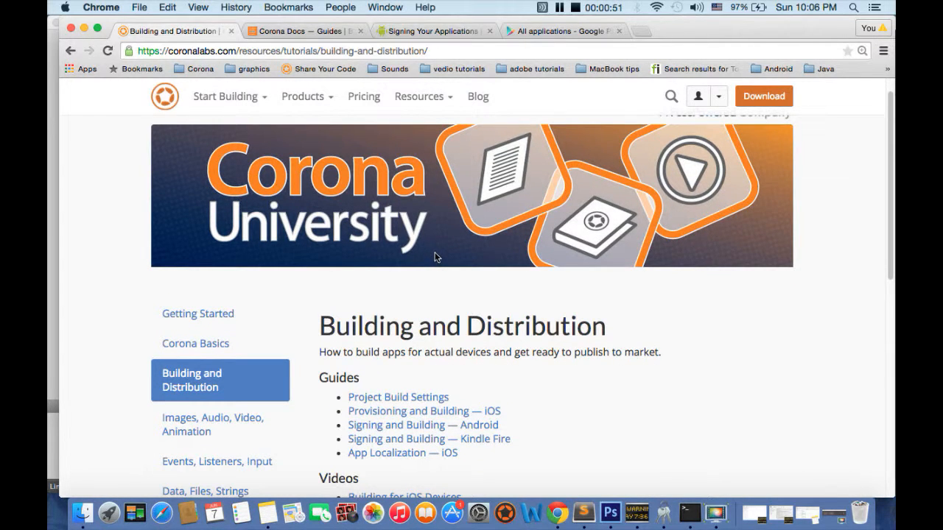
scroll(438, 219, up, 2)
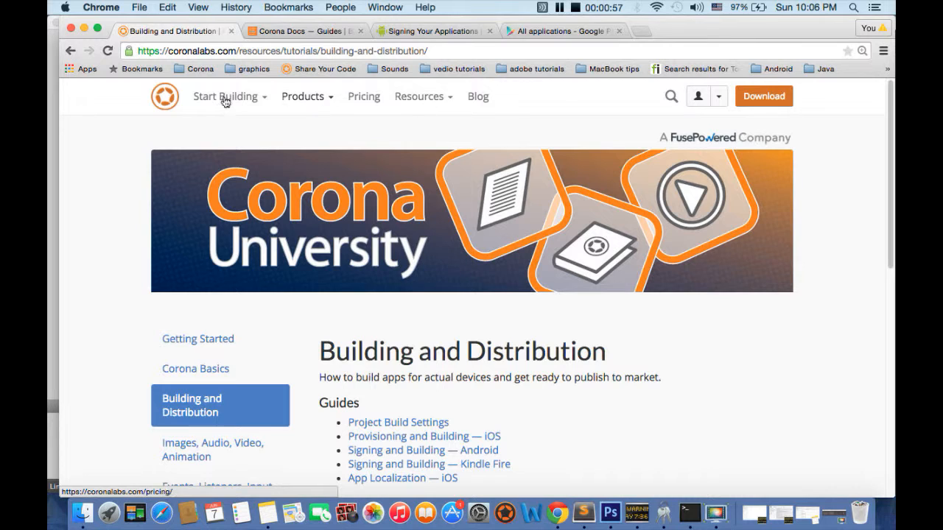
Open Corona University from the site's resources and go to its Building and Distribution category.
click(447, 102)
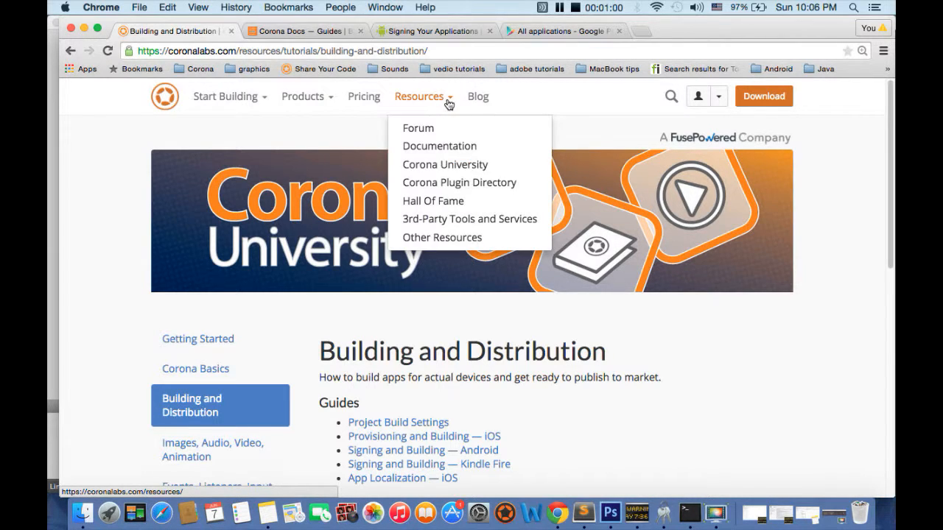
click(432, 163)
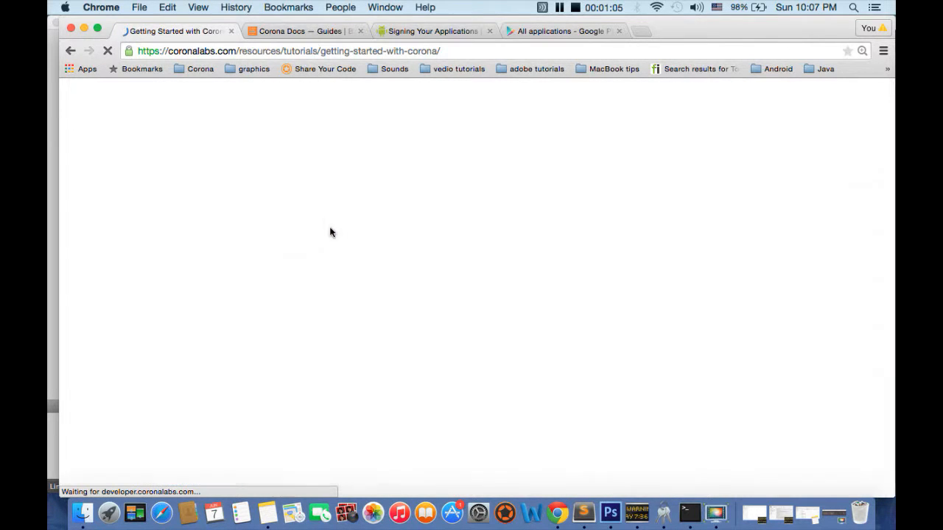
scroll(330, 228, down, 5)
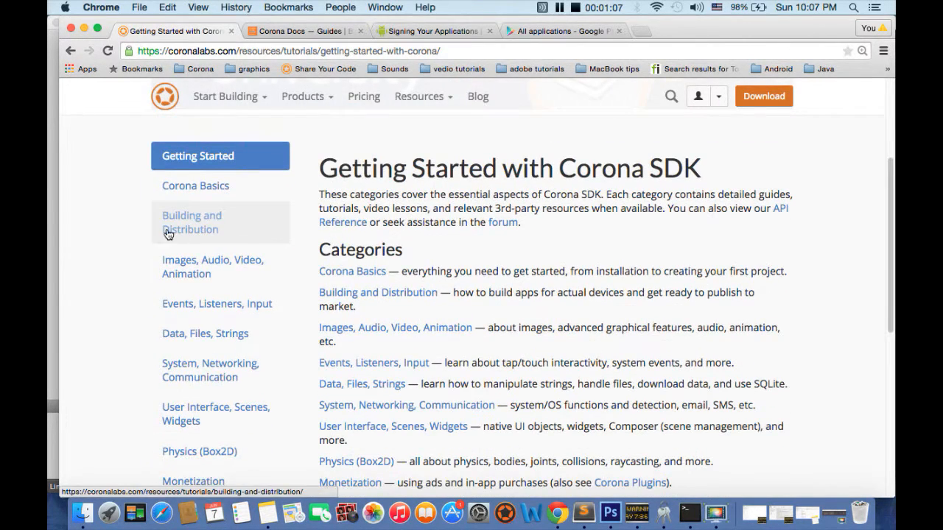
click(188, 234)
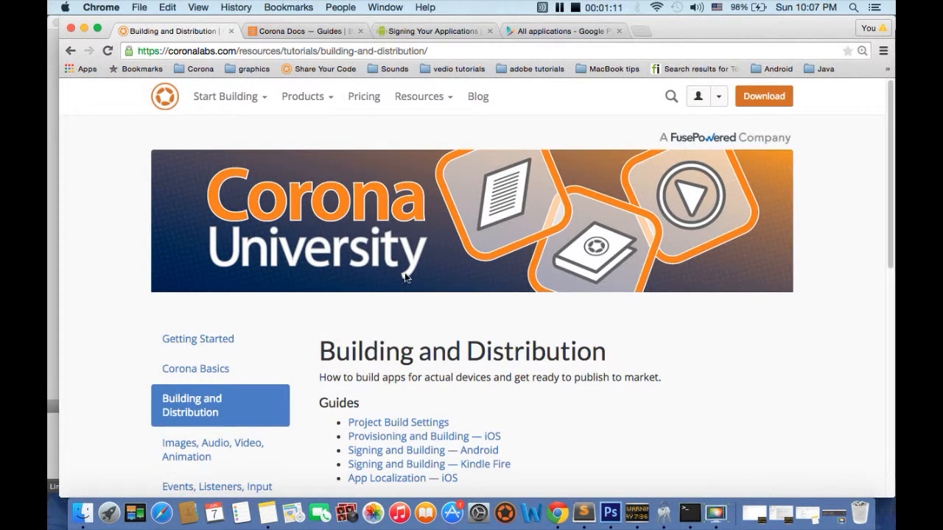
Open the "Signing and Building — Android" guide from the Building and Distribution page.
scroll(403, 275, down, 2)
scroll(402, 276, down, 1)
scroll(407, 367, down, 4)
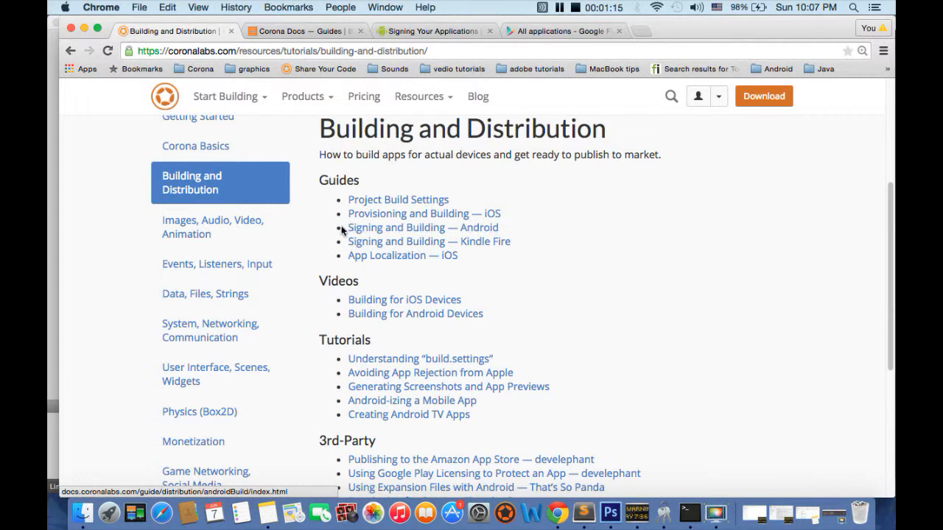
drag(518, 227, 349, 229)
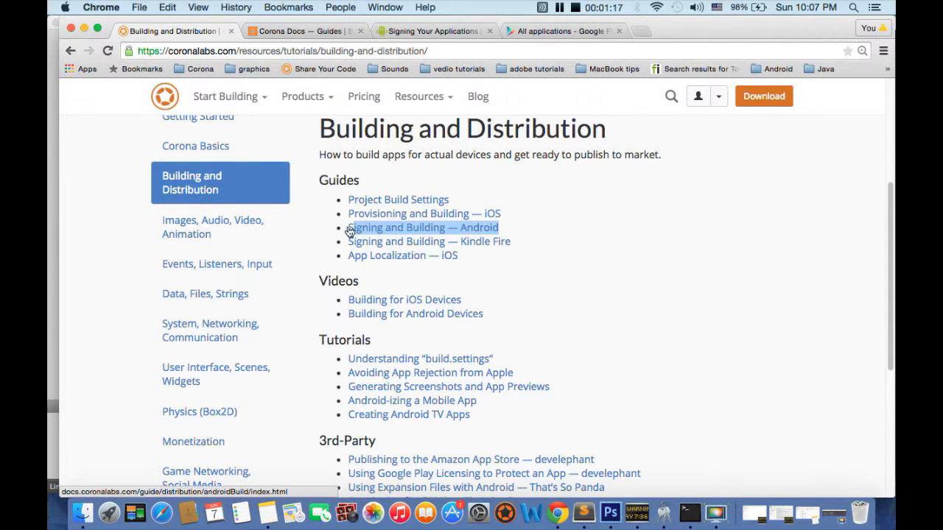
click(559, 246)
click(481, 230)
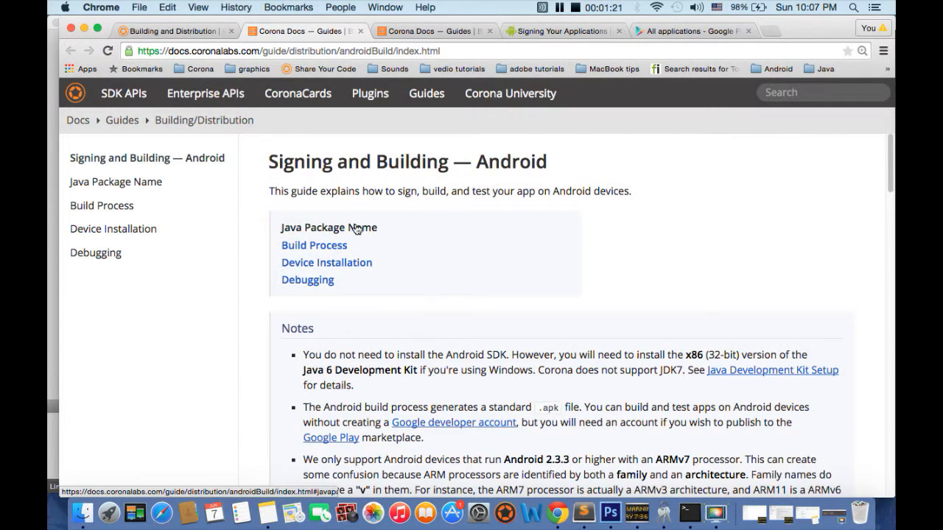
Read through the guide's notes, Java Package Name and Build Process sections.
scroll(345, 331, down, 15)
scroll(309, 280, up, 15)
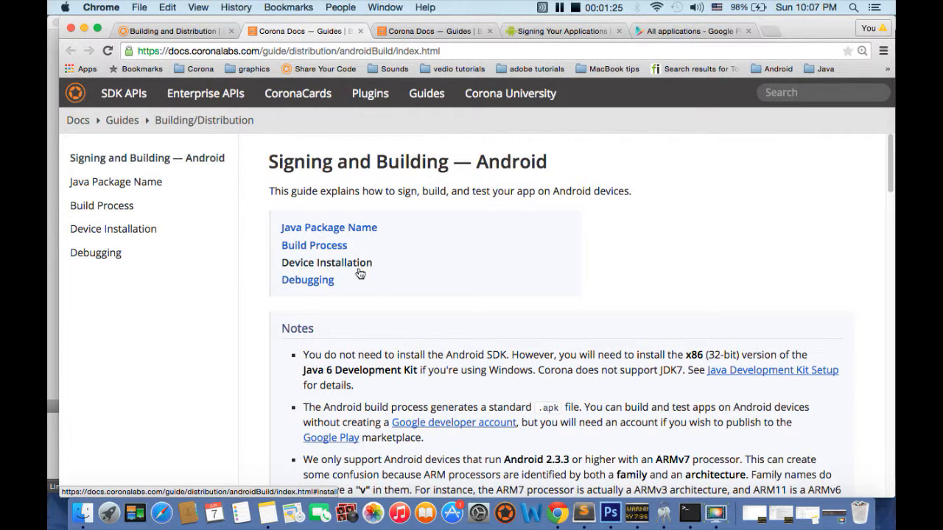
scroll(335, 294, down, 3)
scroll(335, 295, down, 5)
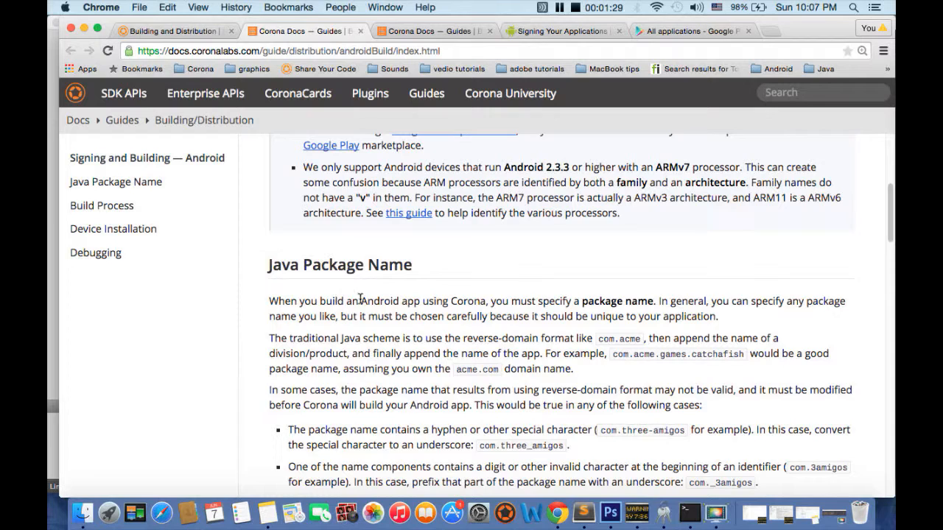
scroll(360, 299, down, 1)
scroll(384, 317, down, 5)
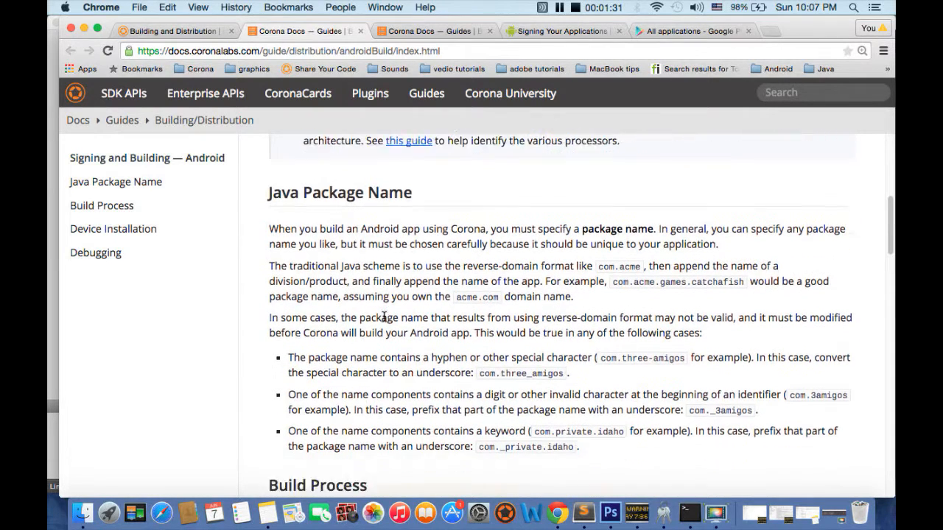
scroll(385, 310, down, 5)
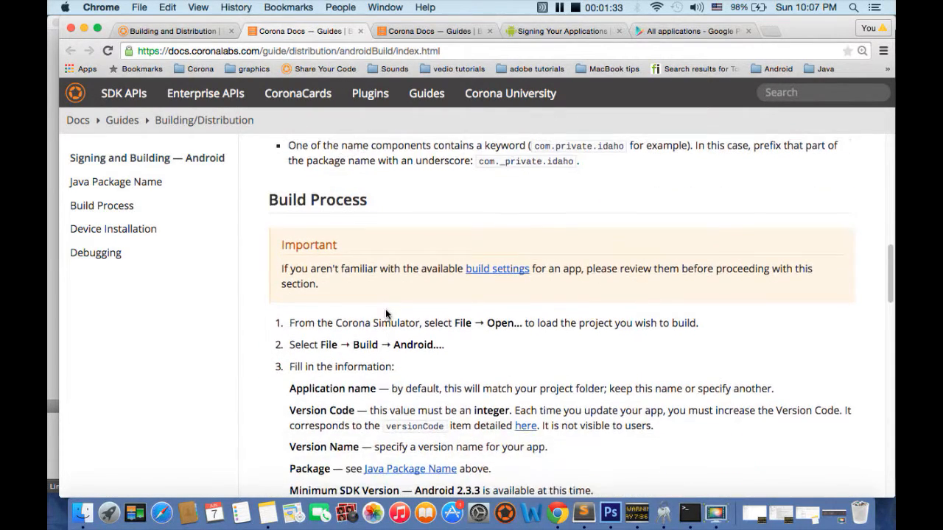
scroll(375, 340, down, 6)
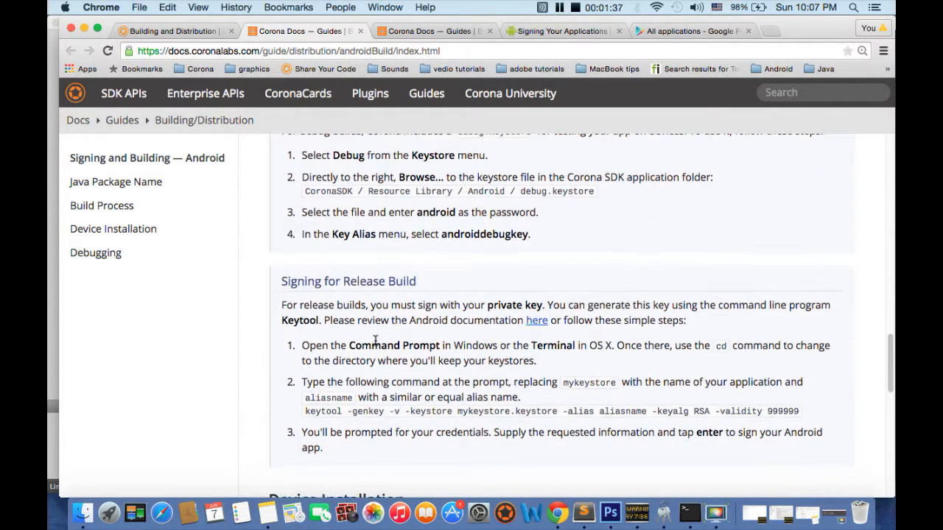
Examine the keytool command for signing a release build, along with the Debug Build and Device Installation instructions.
scroll(375, 341, down, 3)
drag(306, 250, 790, 265)
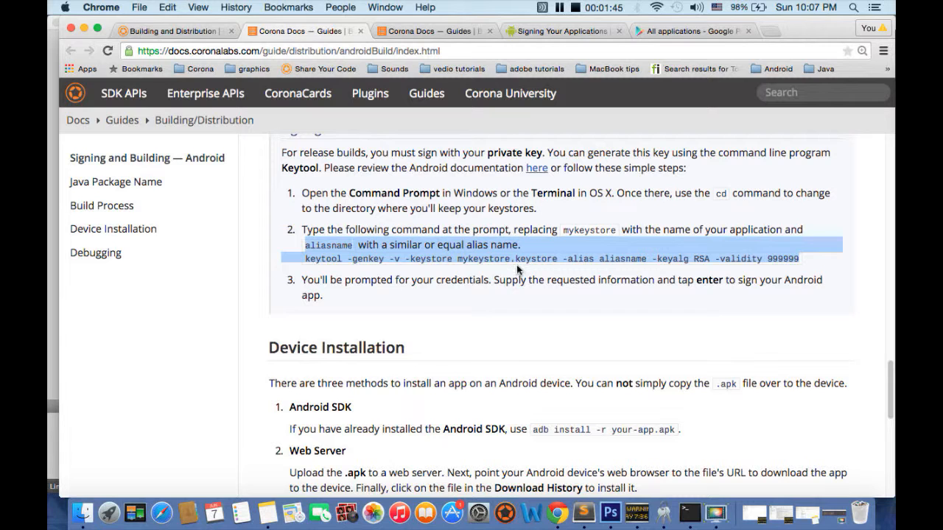
scroll(426, 380, up, 3)
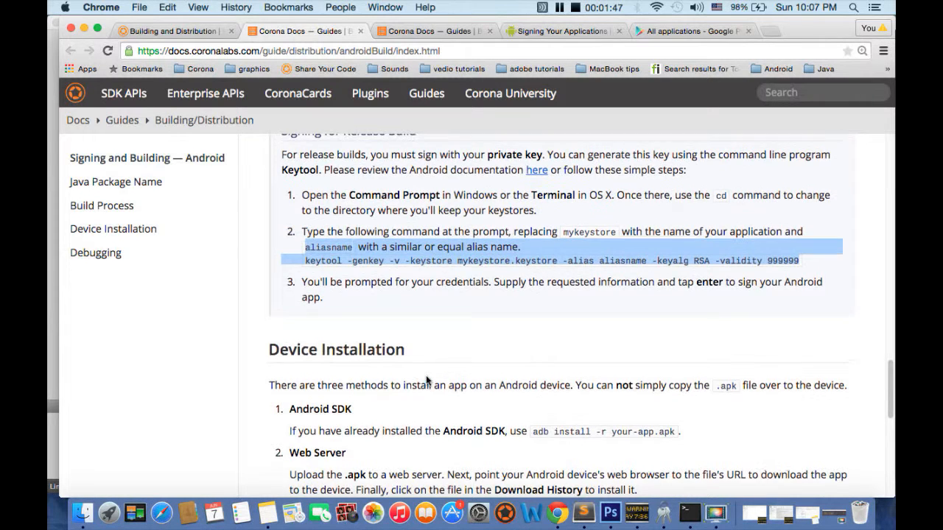
scroll(426, 380, up, 6)
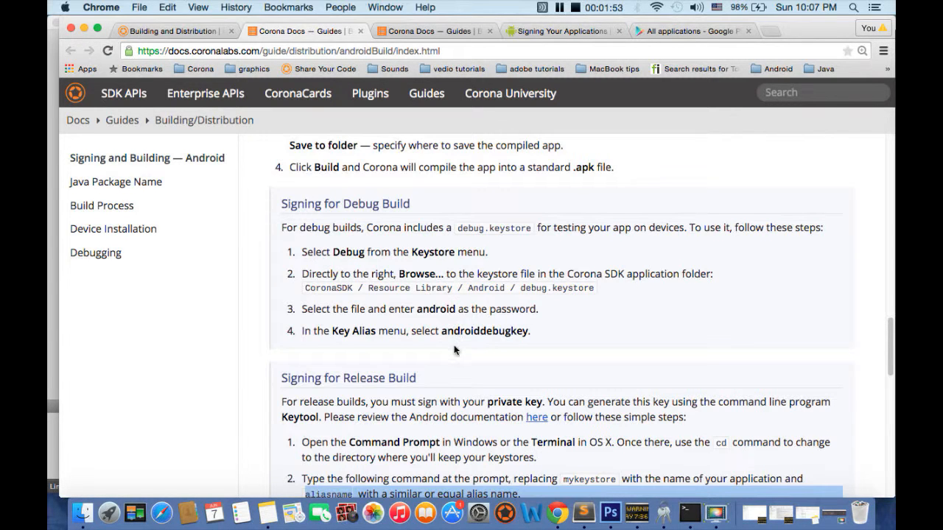
scroll(456, 347, down, 3)
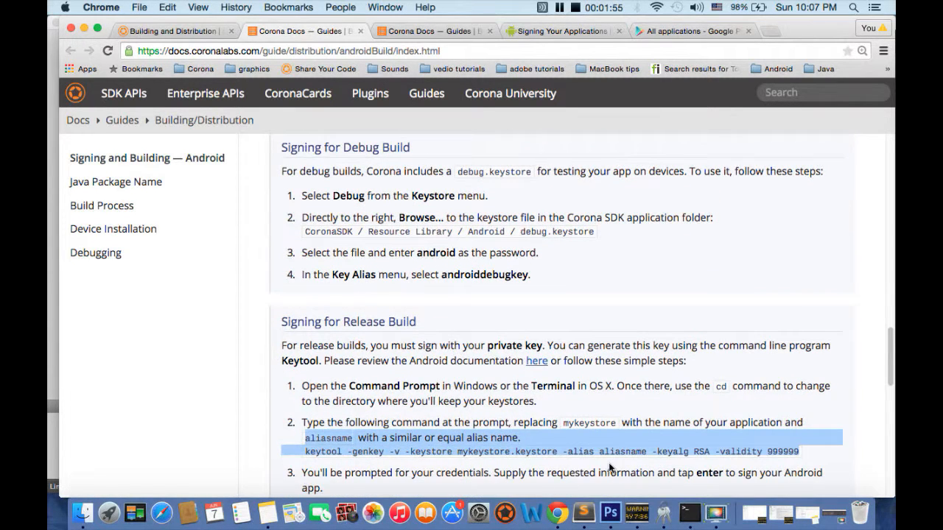
scroll(447, 401, down, 8)
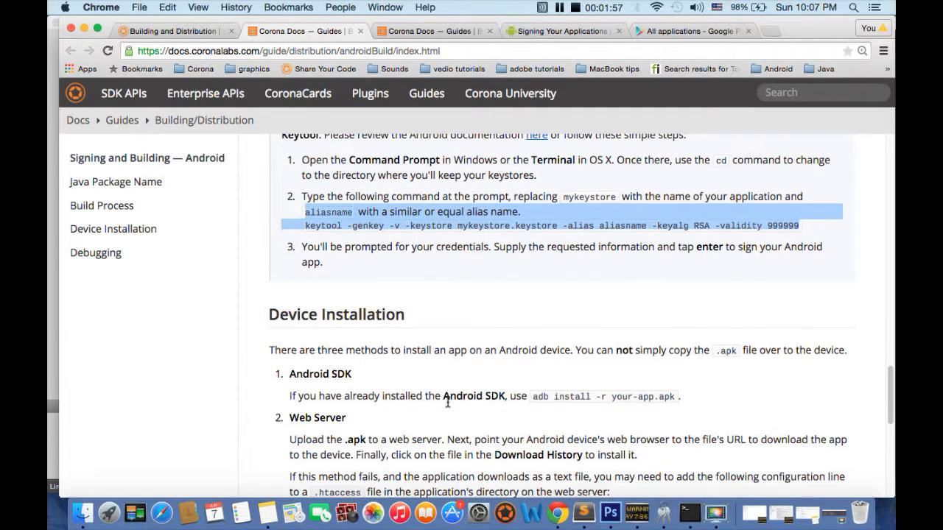
scroll(448, 401, down, 5)
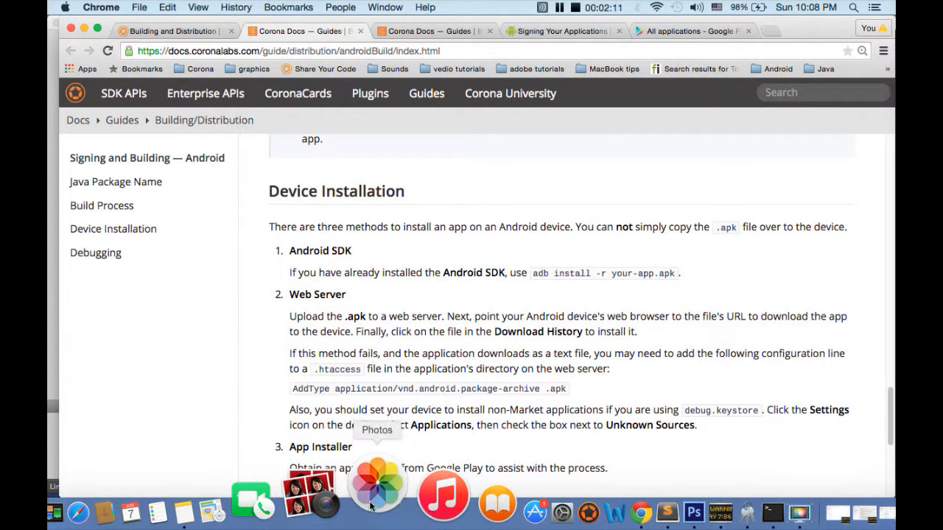
Switch to Notes and close the Photos welcome window.
right_click(372, 505)
click(402, 415)
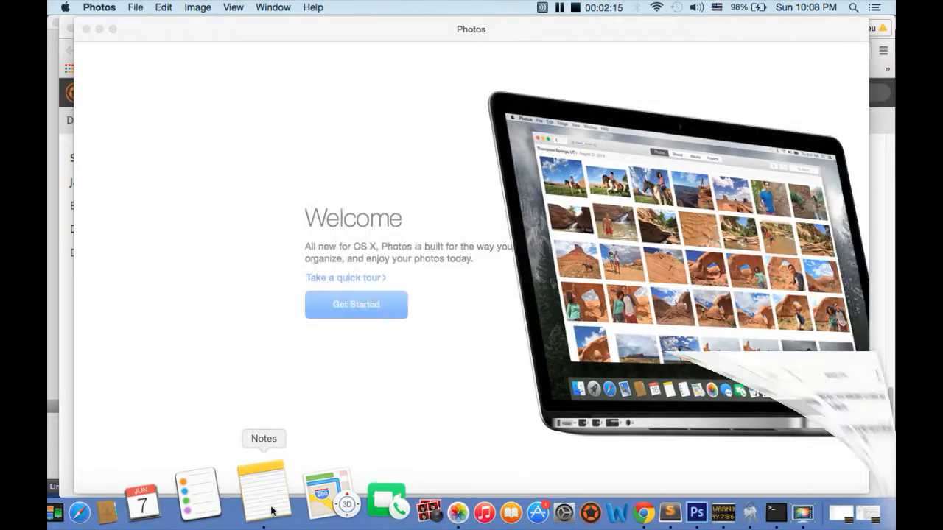
click(265, 495)
click(86, 392)
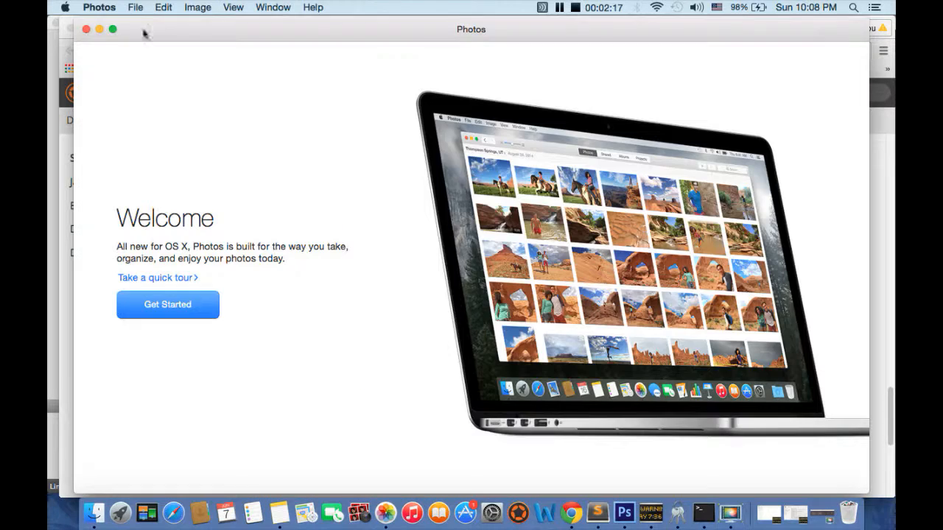
click(88, 31)
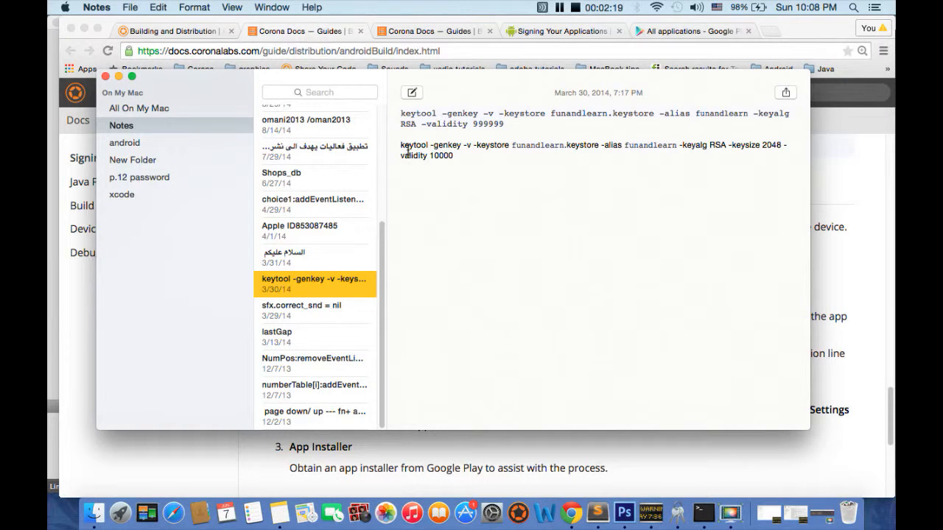
Duplicate the keytool command with keysize 2048 and validity 10000 onto a new line at the end of the note.
drag(398, 146, 477, 155)
key(super+c)
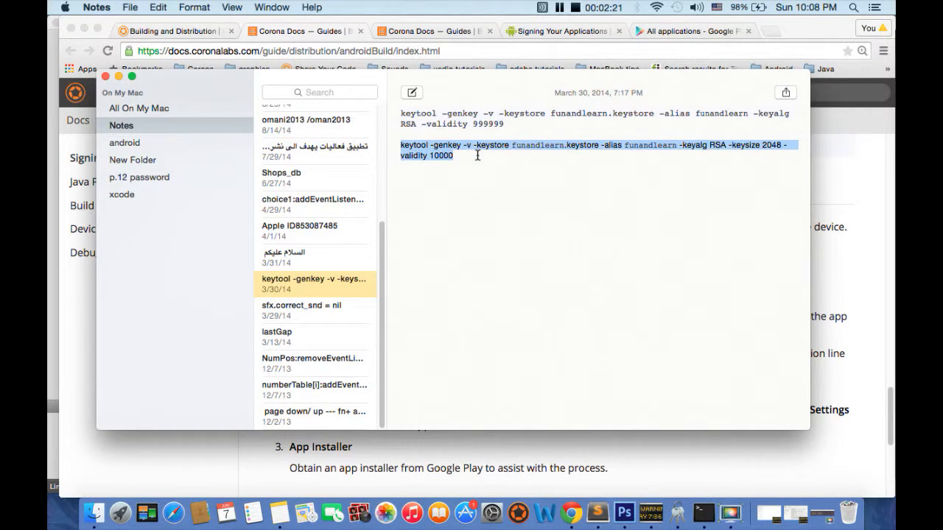
click(479, 170)
key(Return)
key(Return)
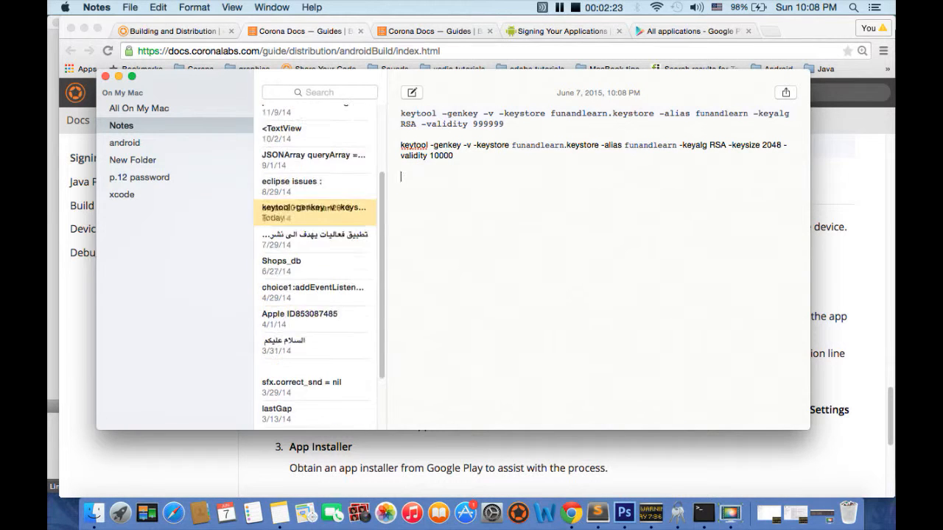
key(super+v)
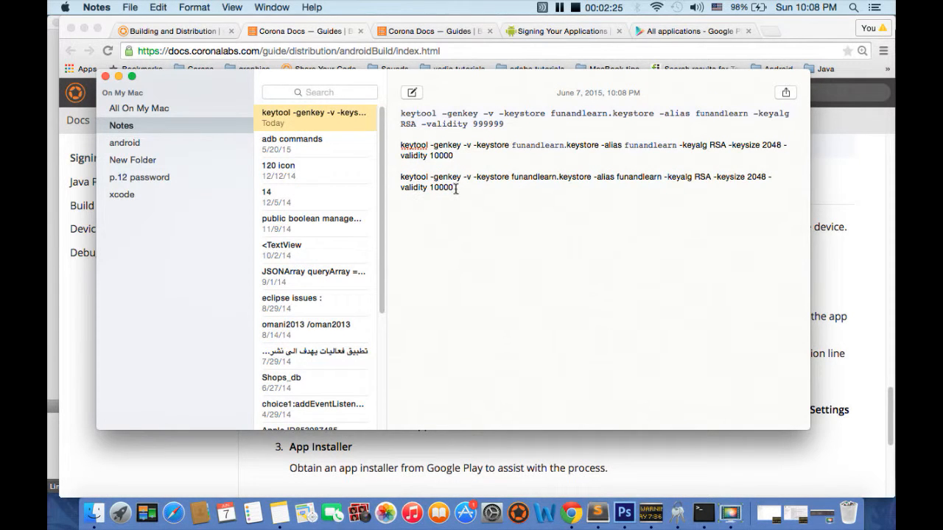
Change both the keystore name and the alias in the duplicated keytool command to mecca.
double_click(407, 176)
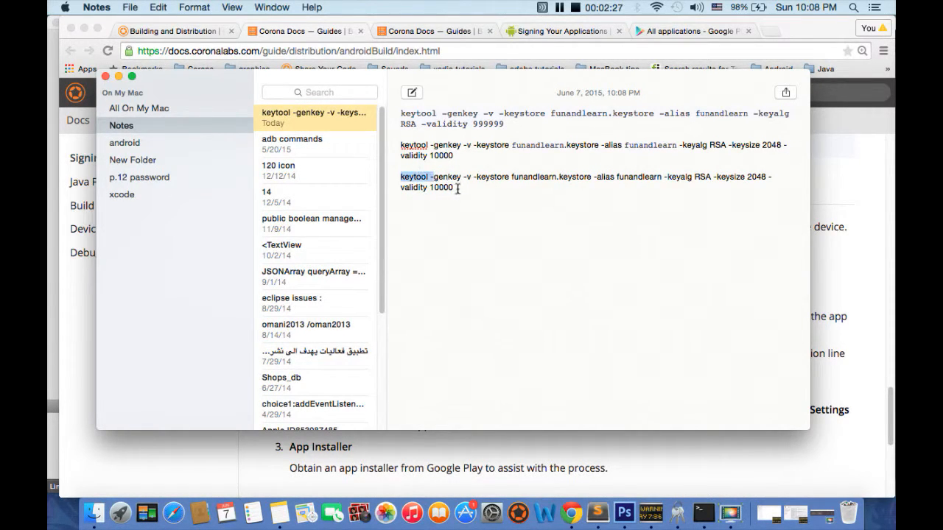
click(462, 186)
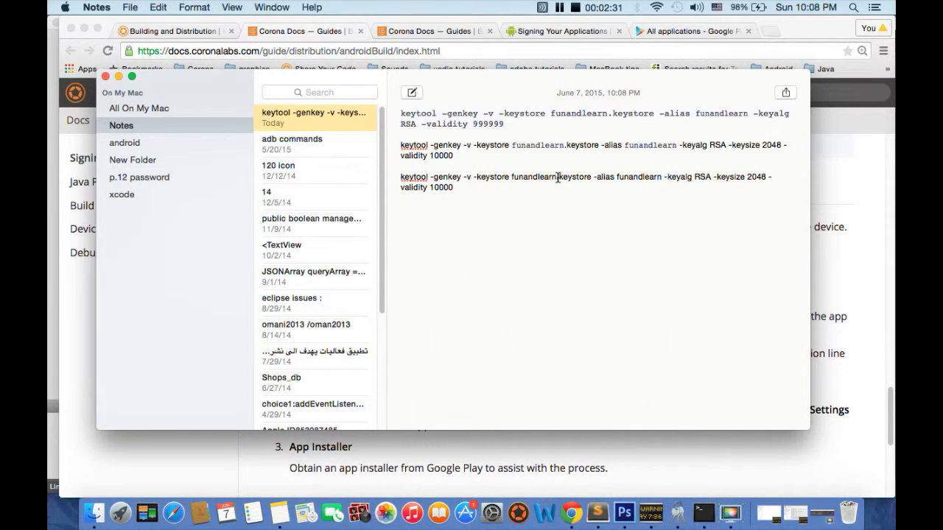
drag(558, 177, 511, 178)
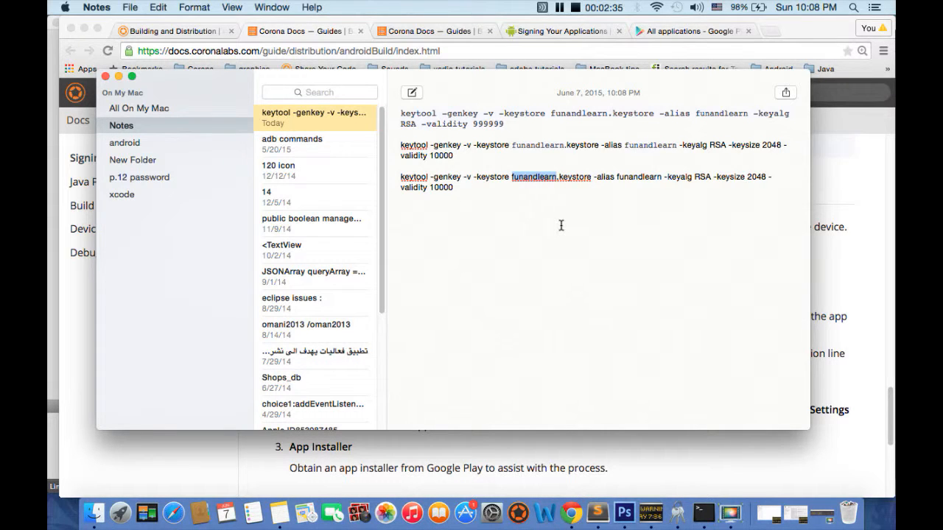
text(mecca)
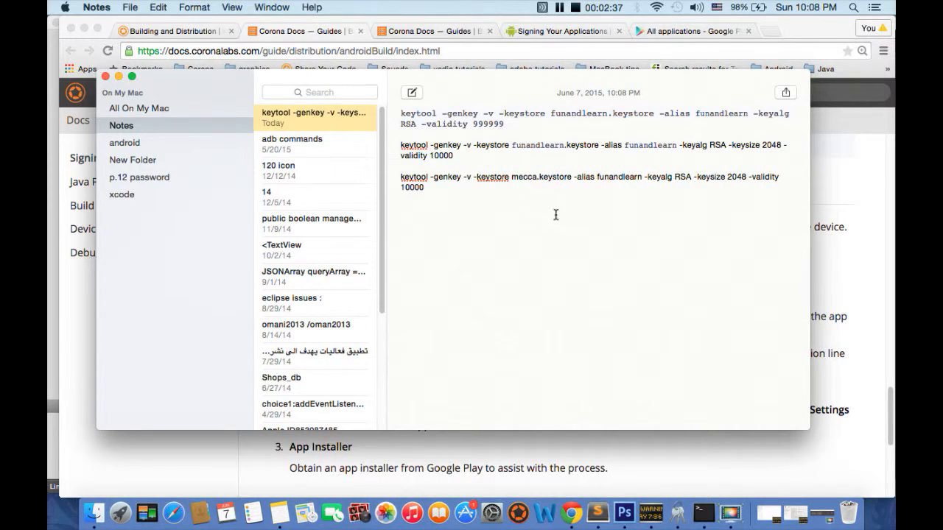
double_click(614, 177)
text(m)
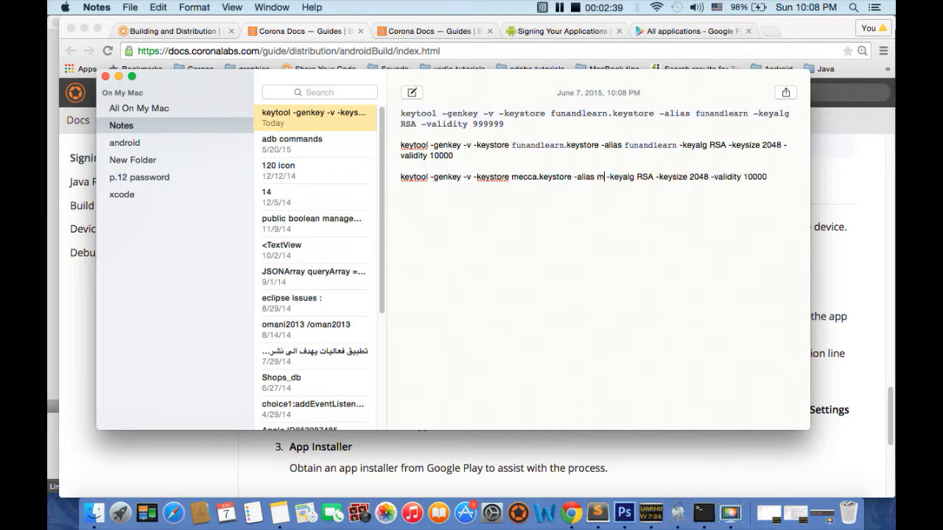
text(ecca)
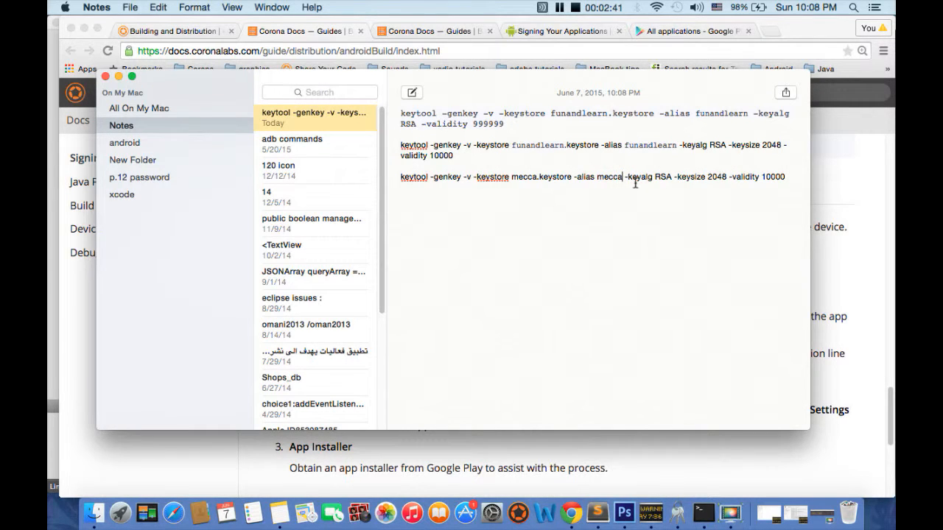
Select the whole mecca keytool command line in the note and copy it.
drag(785, 176, 759, 177)
click(770, 177)
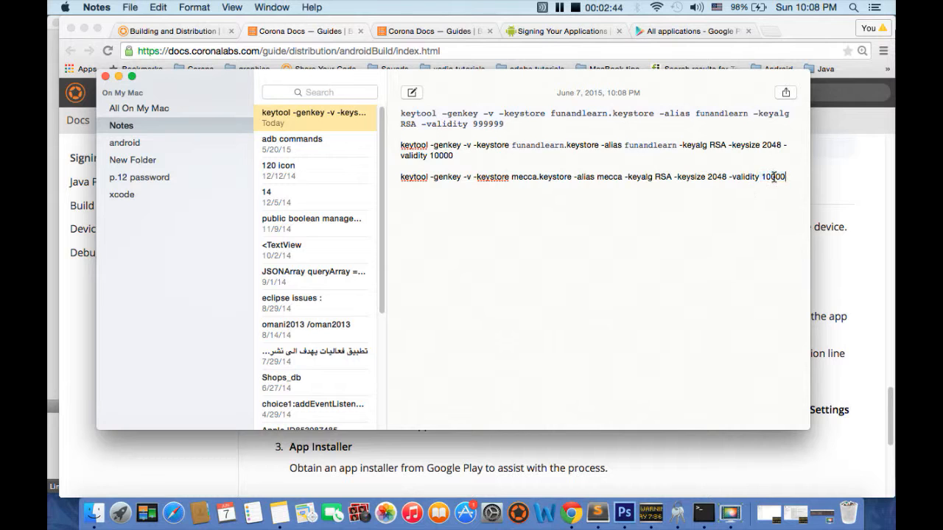
triple_click(519, 177)
key(super+c)
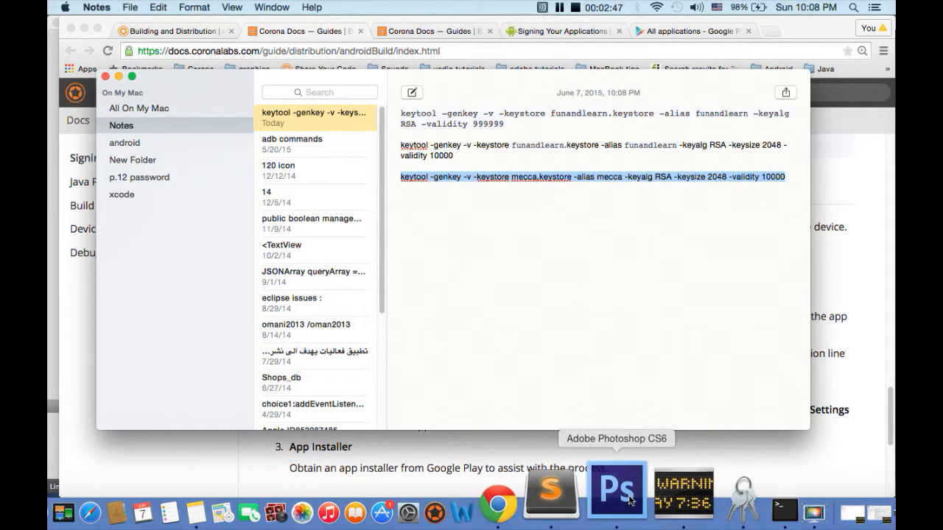
click(874, 6)
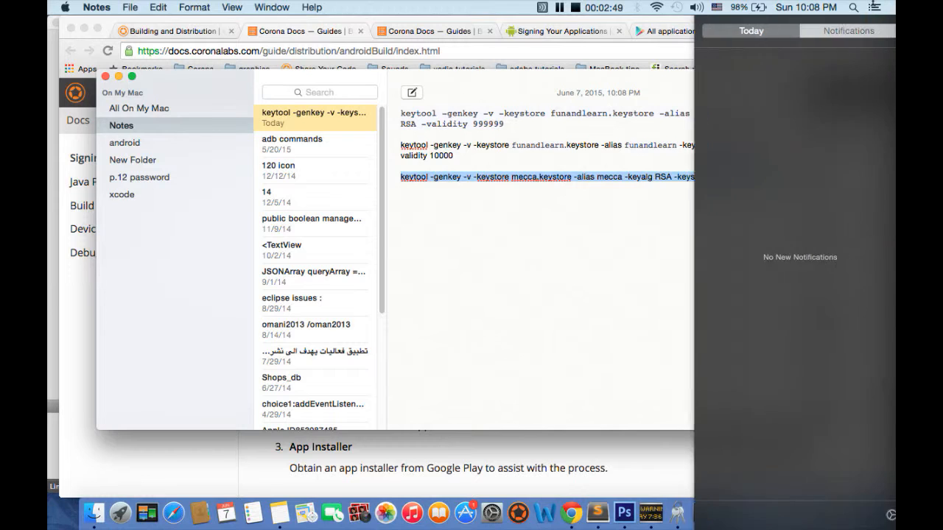
click(856, 8)
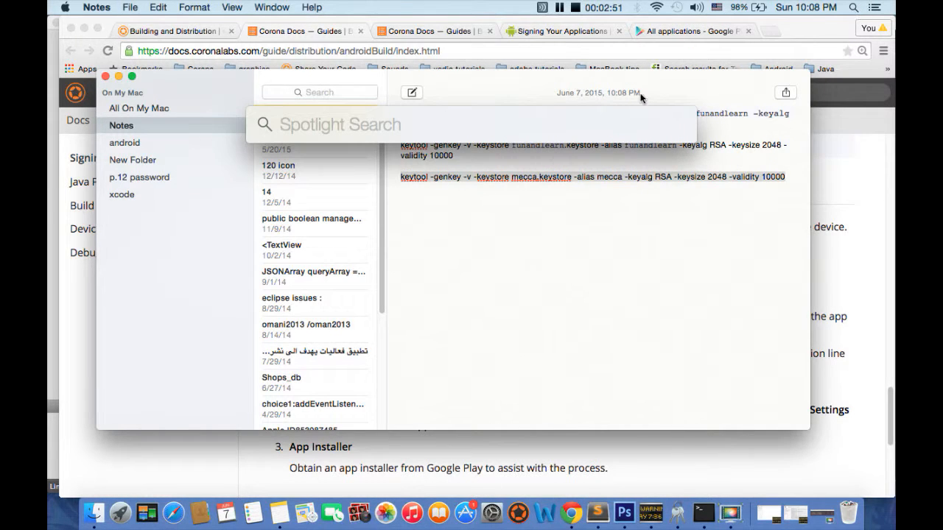
text(terminal)
key(Escape)
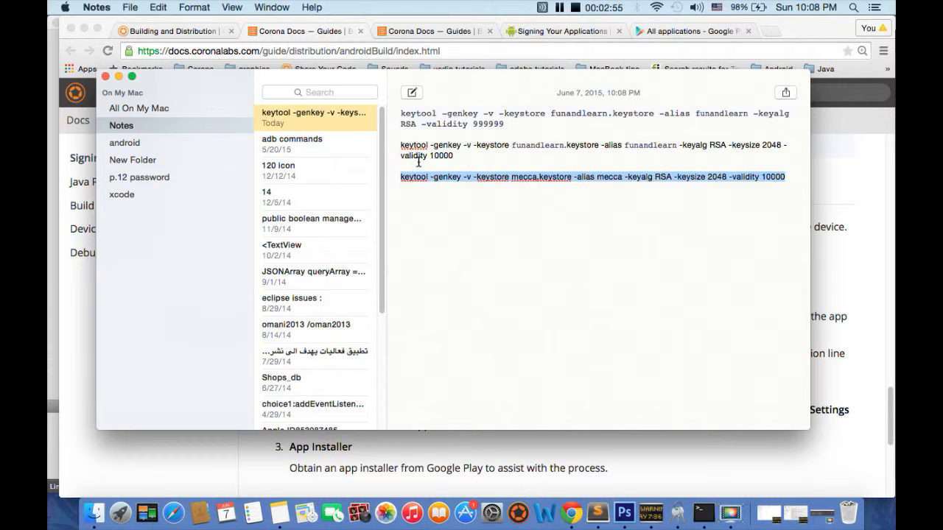
Switch to Terminal and run the copied keytool command for mecca.keystore.
click(700, 511)
right_click(374, 253)
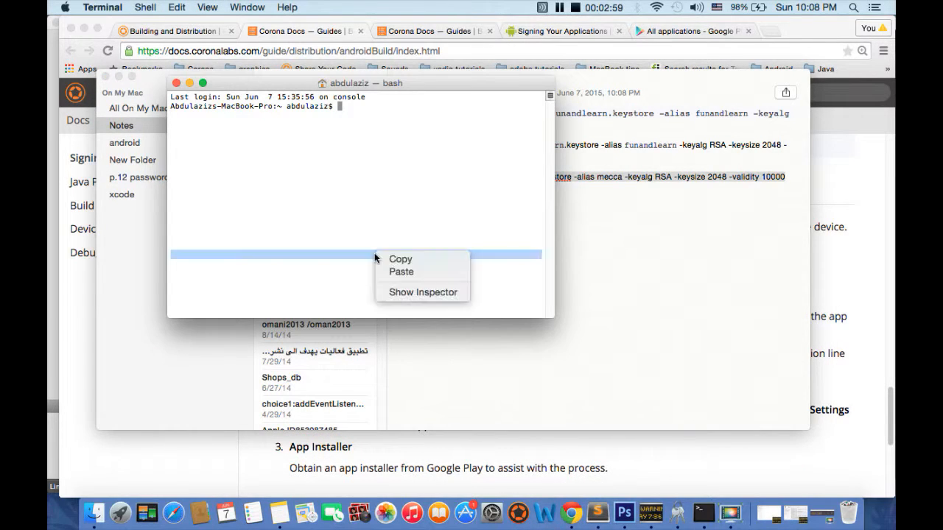
click(389, 272)
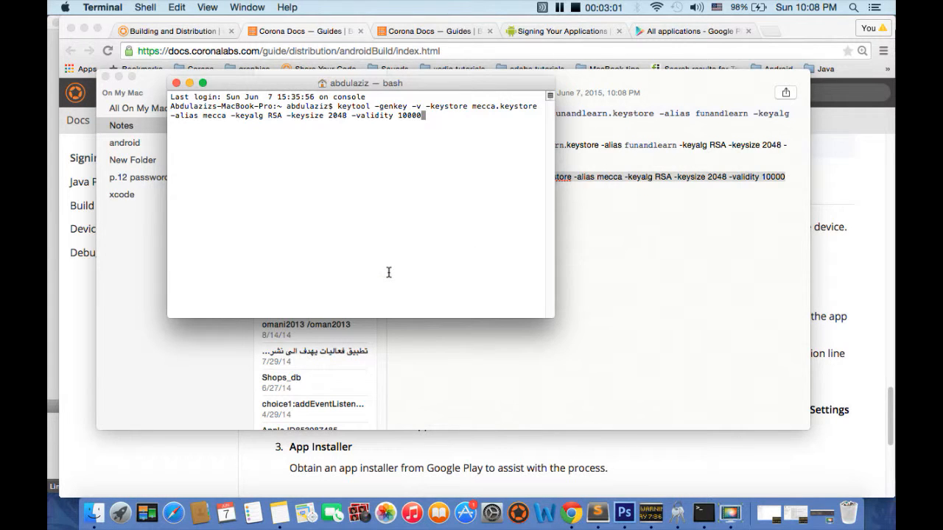
key(Return)
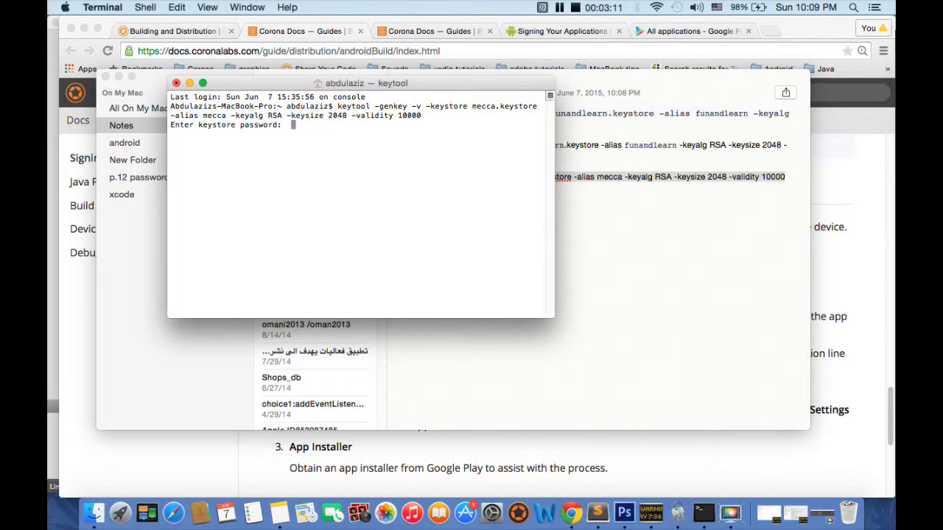
Enter and confirm the keystore password, and give the developer's first and last name.
key(Return)
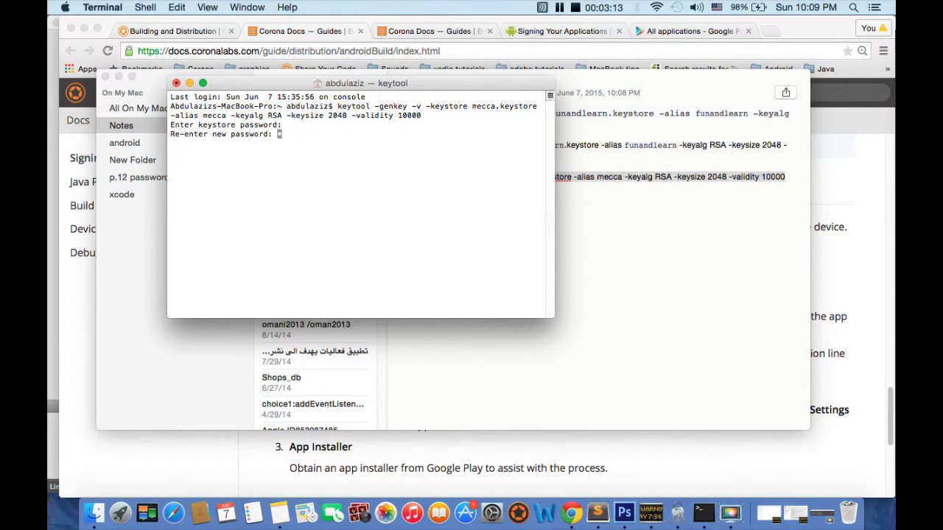
key(Return)
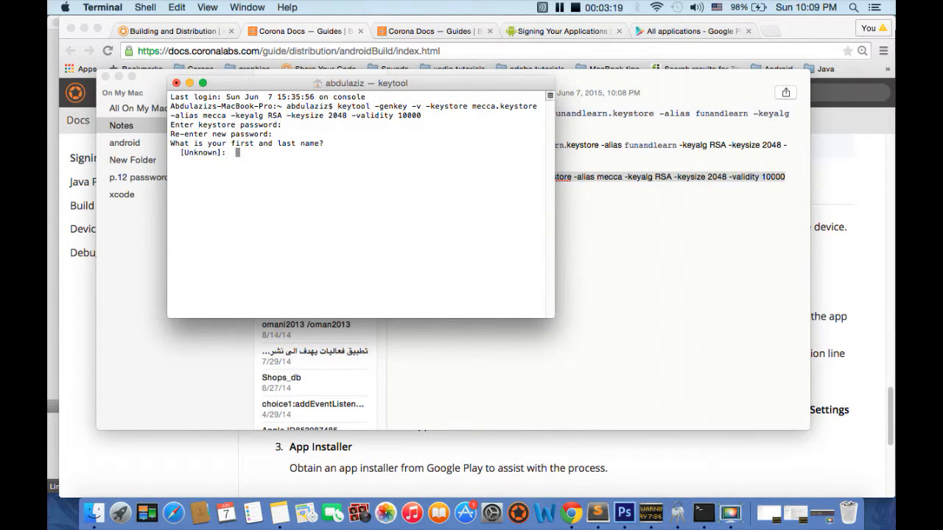
text(abdulaziz alzaabi)
key(Return)
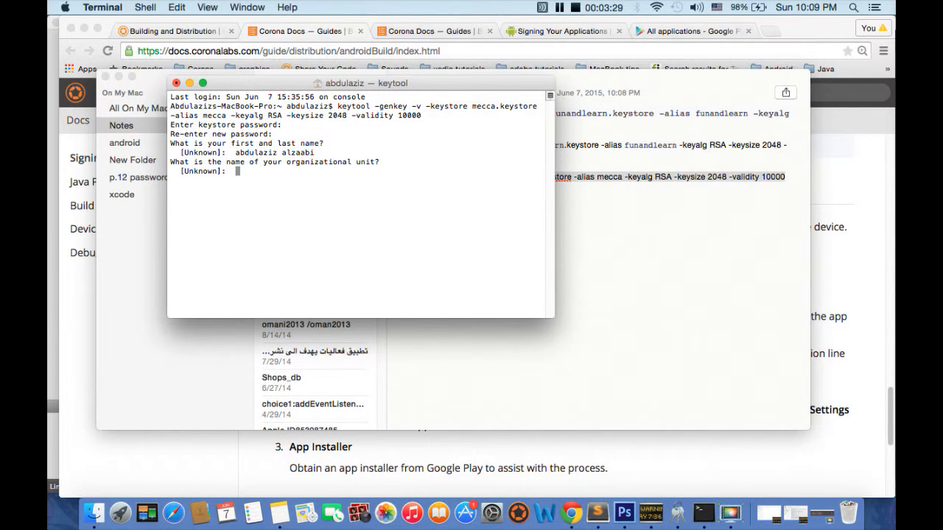
Fill in the developer's organizational unit name and organization name for the certificate.
text(alzaabi development)
key(Return)
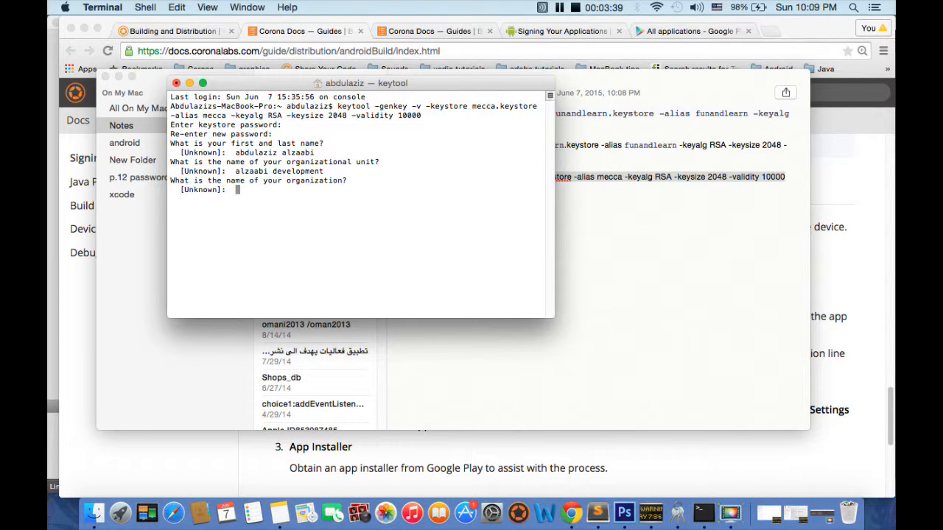
text(alzaabiDev)
key(Return)
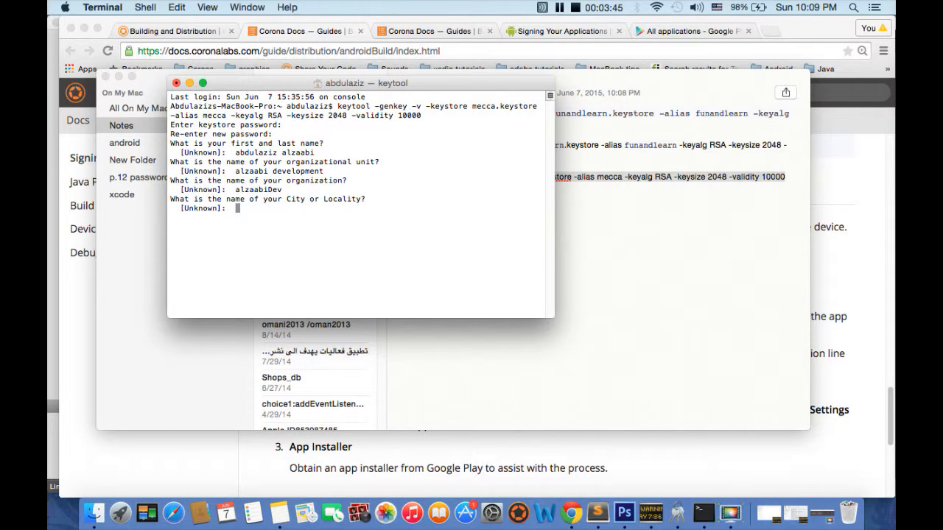
Set the city to Muscat and both the state and country code to OM, and accept the certificate details with yes.
text(Muscat)
key(Return)
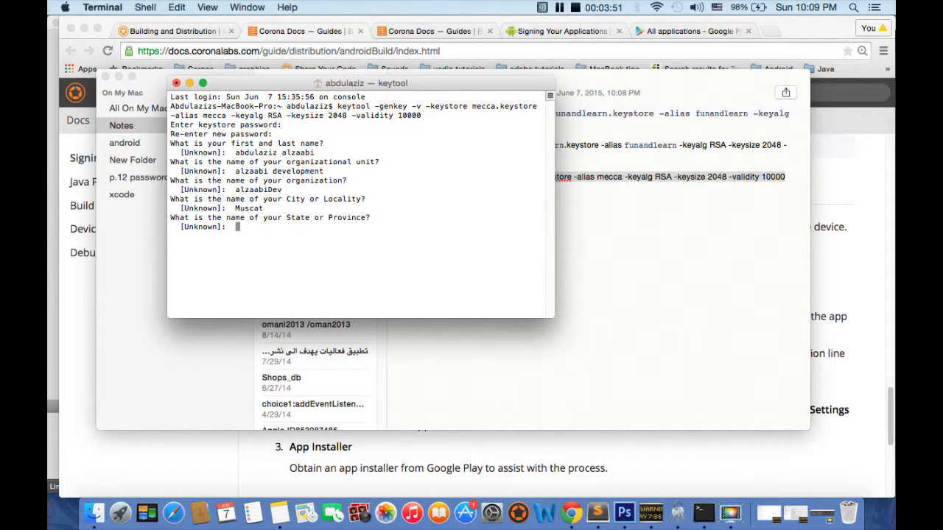
text(OM)
key(Return)
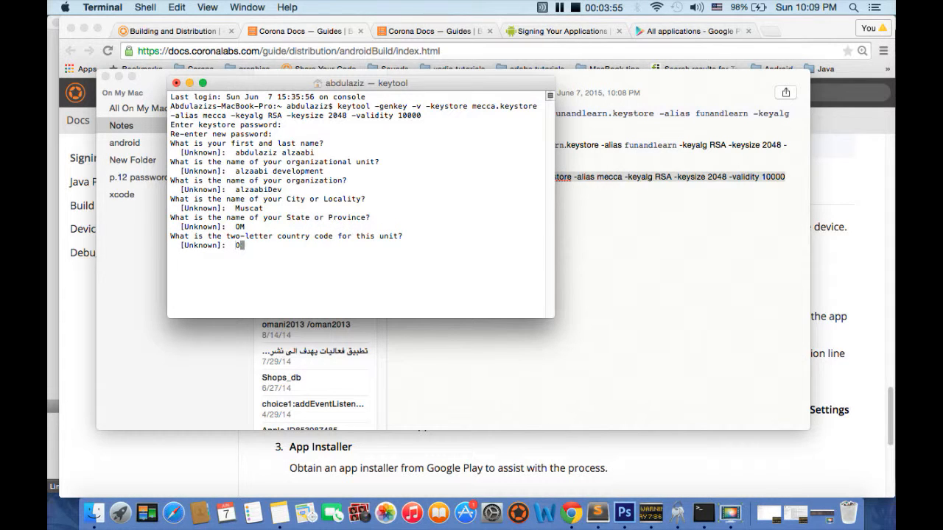
key(Return)
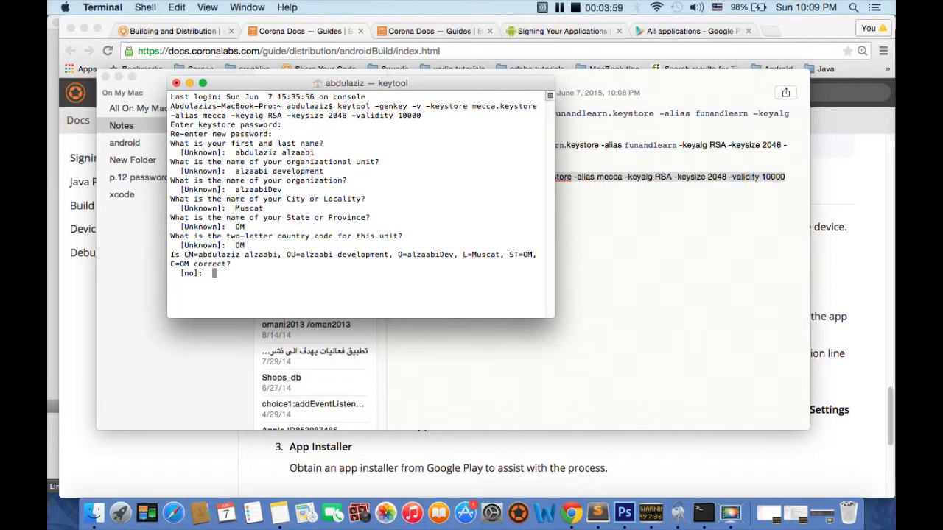
text(yes)
key(Return)
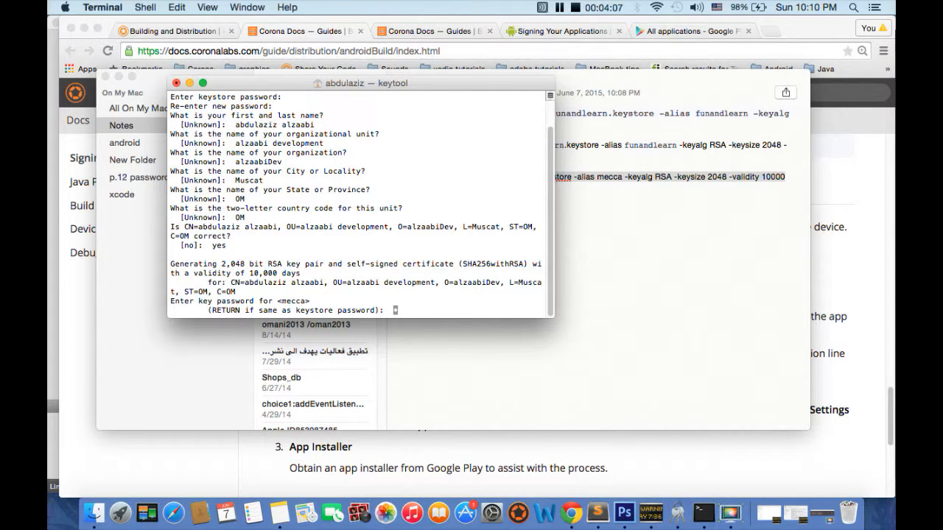
Enter and confirm the key password for the mecca alias, and check the keystore storage line in the output.
key(Return)
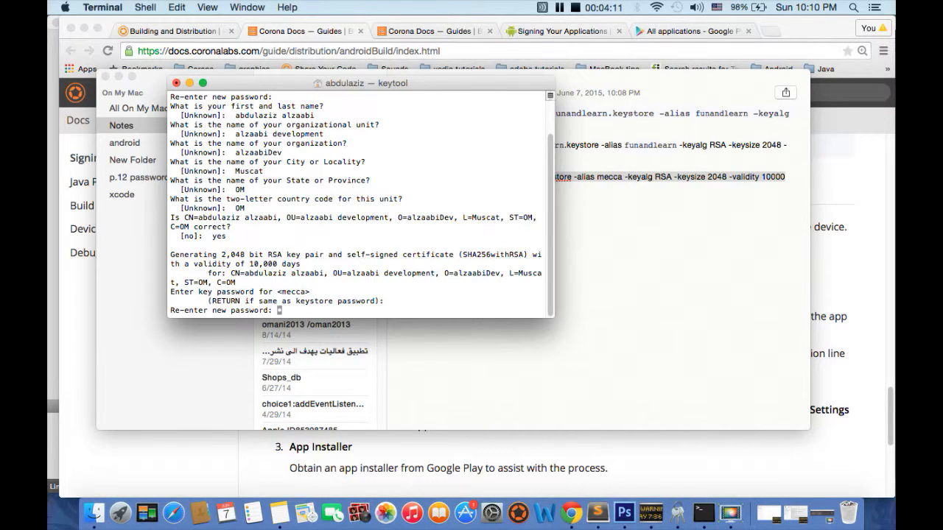
key(Return)
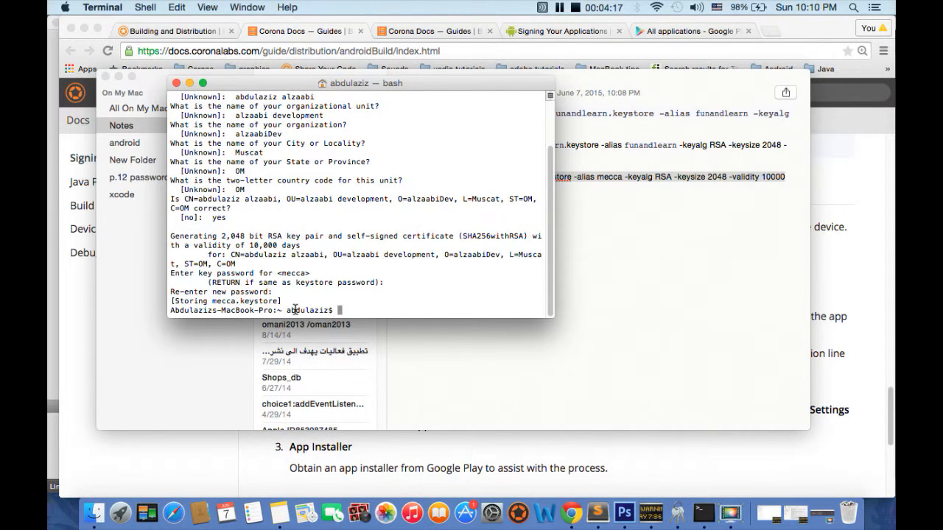
drag(288, 302, 184, 302)
click(348, 298)
Switch to Sublime Text and run the Mecca2 project in the Corona Simulator.
click(606, 503)
click(470, 222)
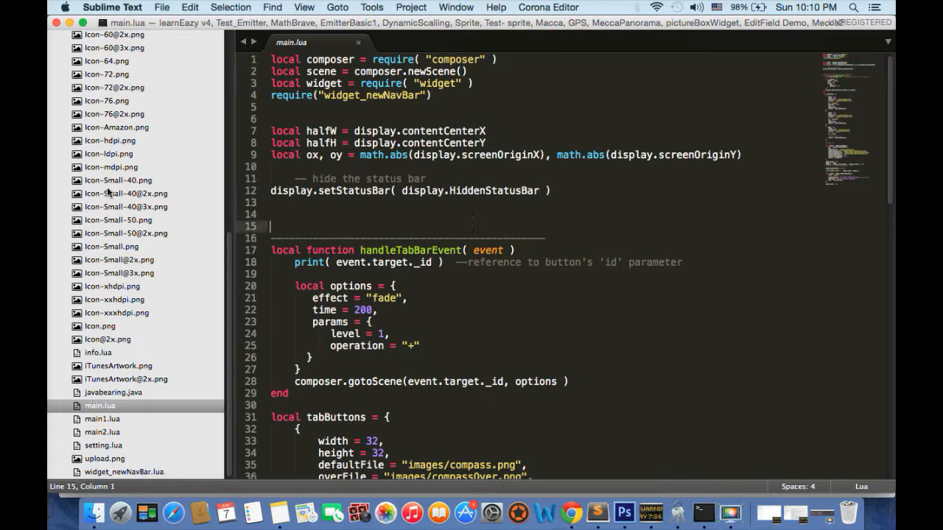
scroll(110, 194, up, 10)
click(546, 6)
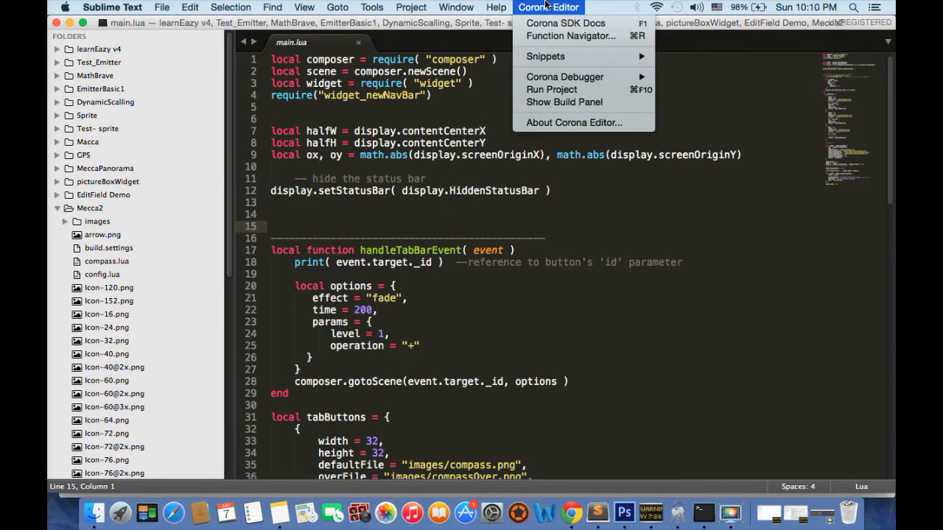
click(564, 89)
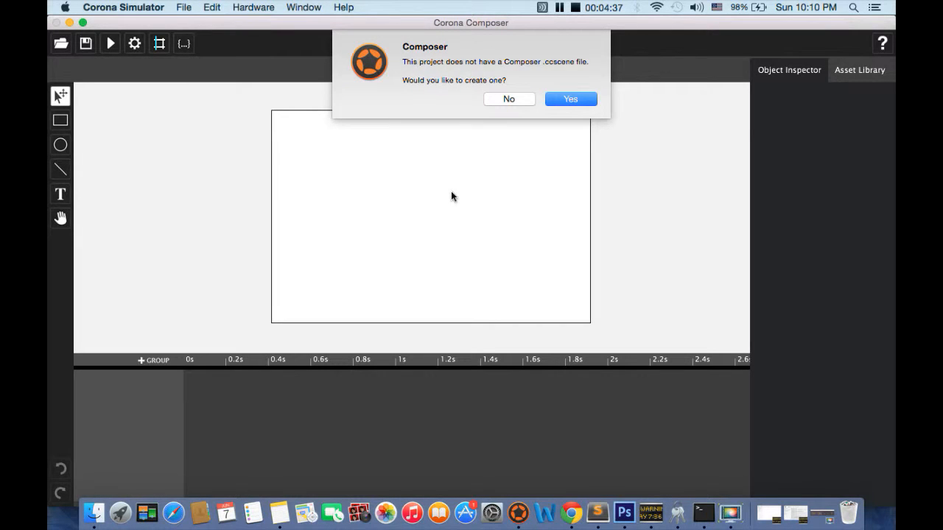
Decline creating a Composer scene file and bring the iPhone 6 Plus simulator window to the front.
click(502, 100)
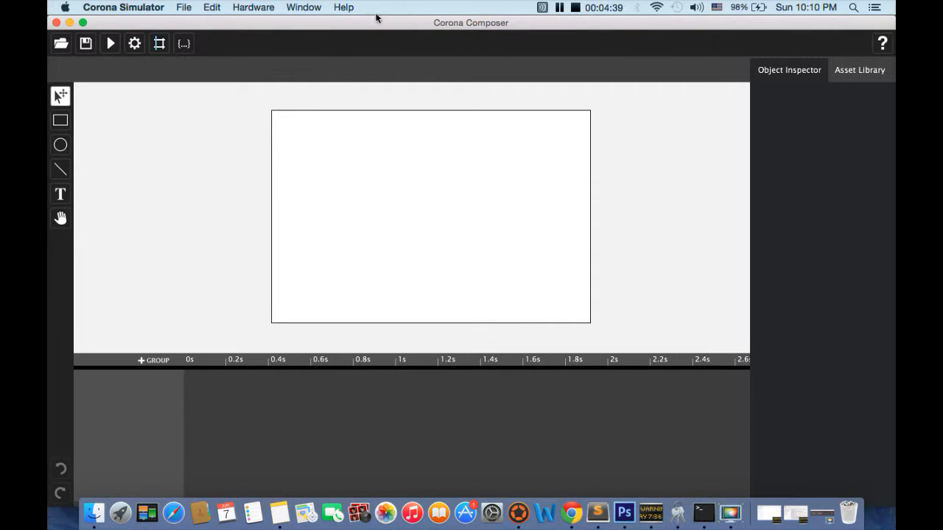
click(274, 7)
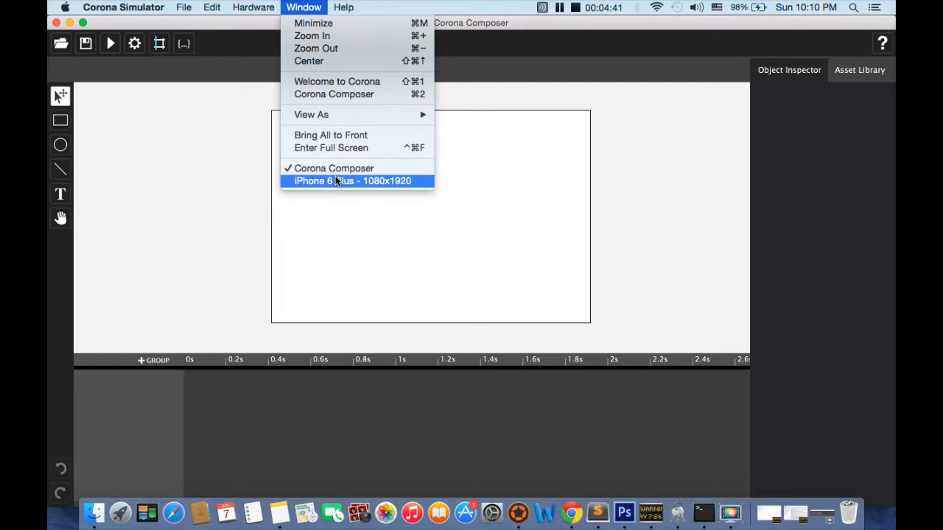
click(336, 182)
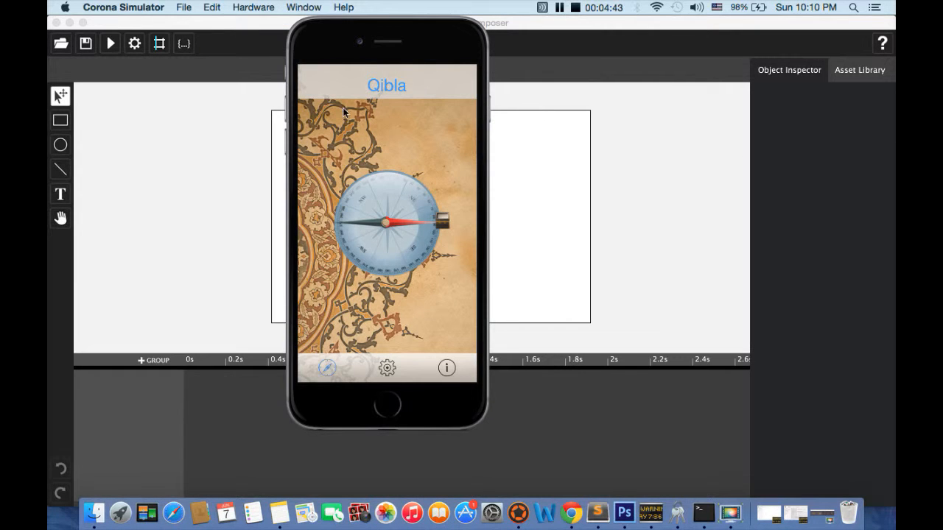
Start an Android build of the Mecca2 project and check which keystores are offered.
click(143, 9)
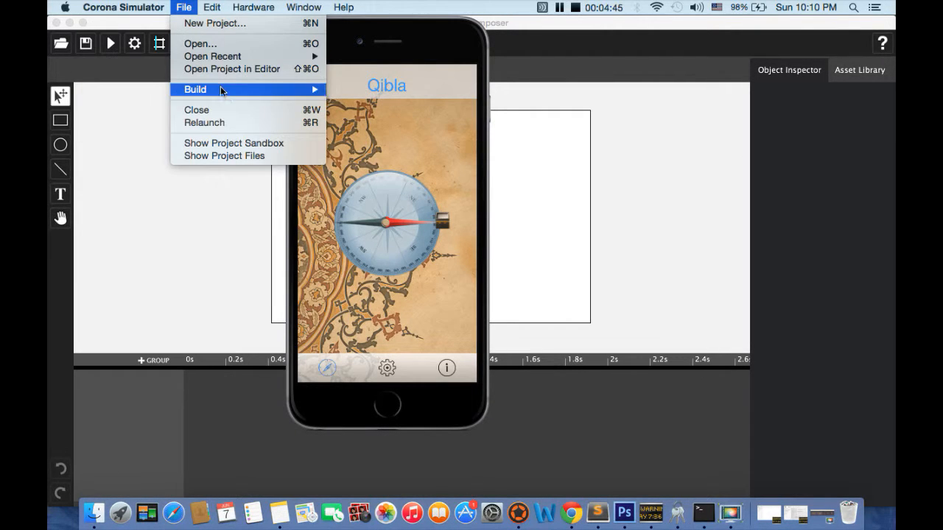
mouse_move(221, 87)
click(379, 102)
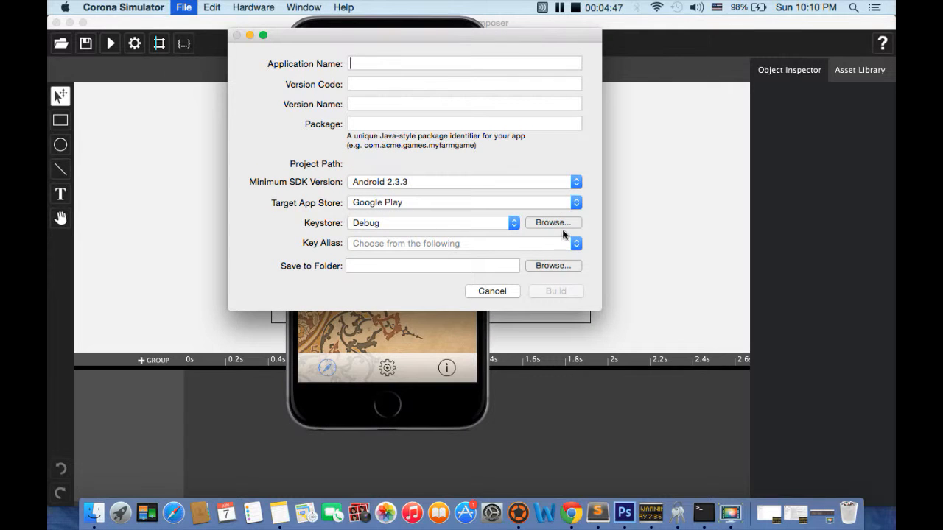
click(505, 224)
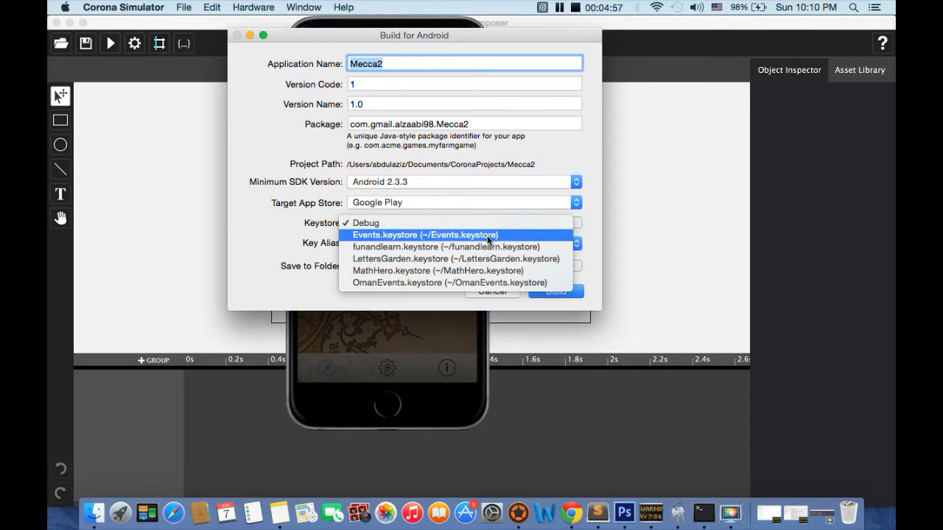
click(257, 261)
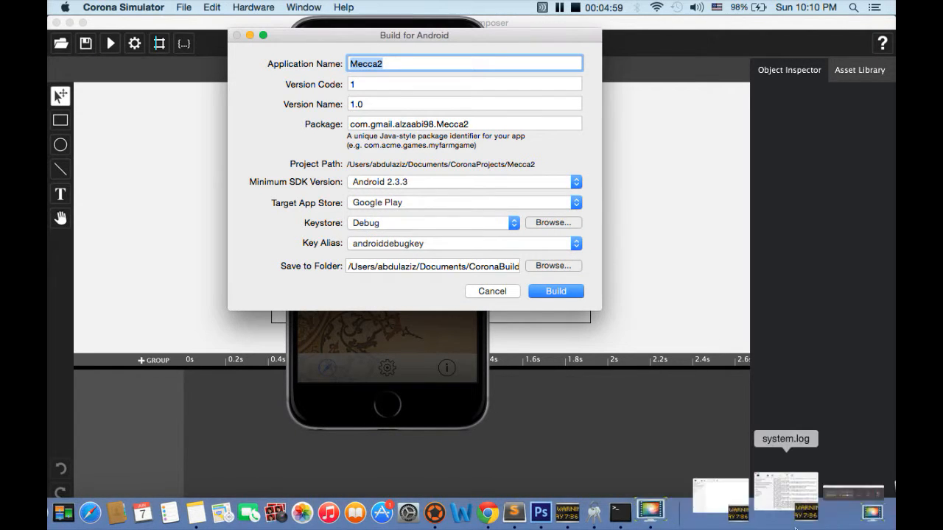
click(721, 501)
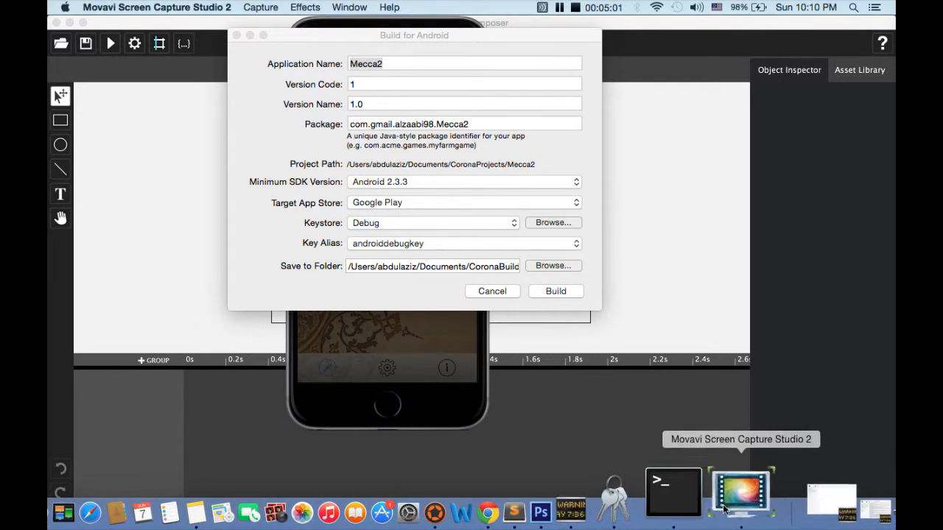
right_click(731, 513)
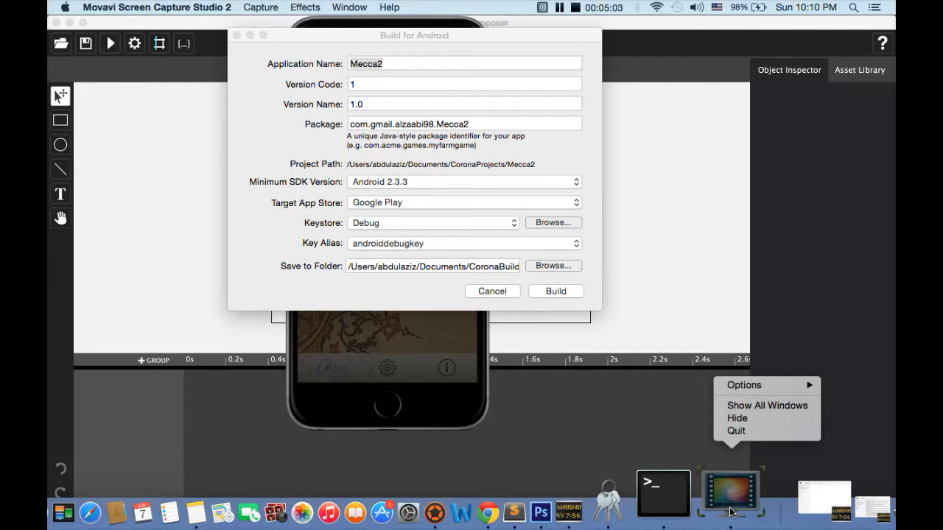
mouse_move(748, 388)
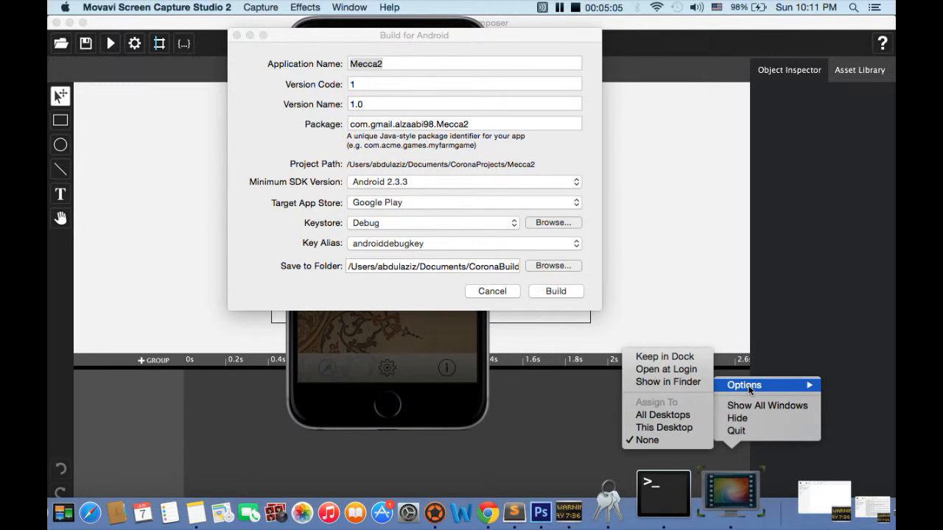
click(734, 514)
click(730, 506)
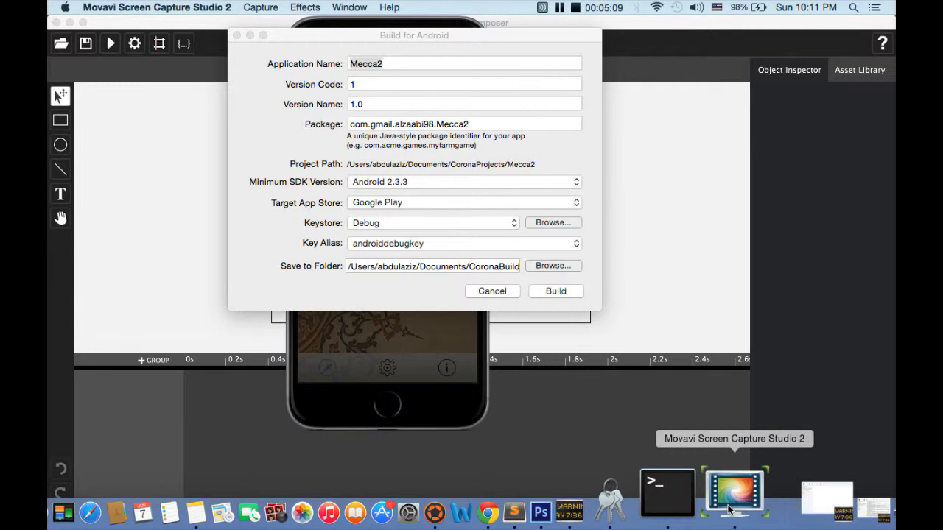
click(560, 10)
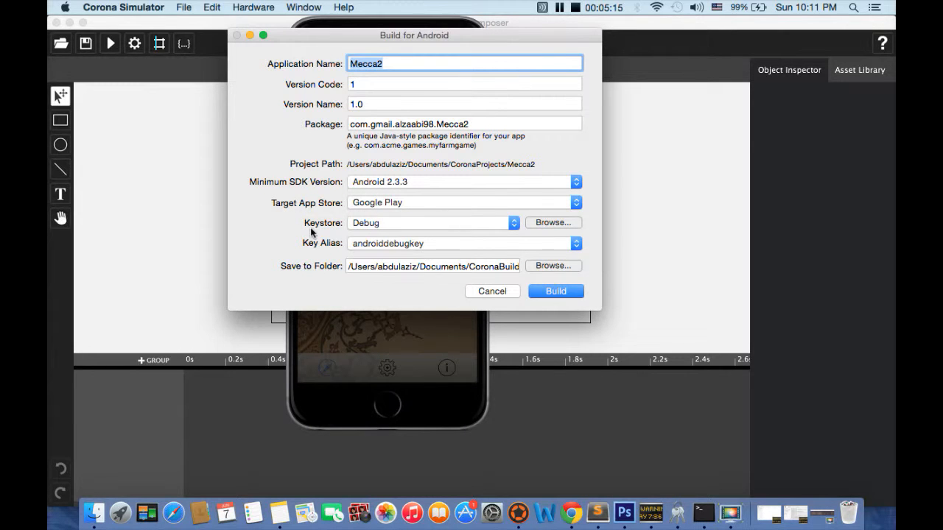
Search for mecca when browsing for a keystore and choose mecca.keystore for the Android build.
click(548, 223)
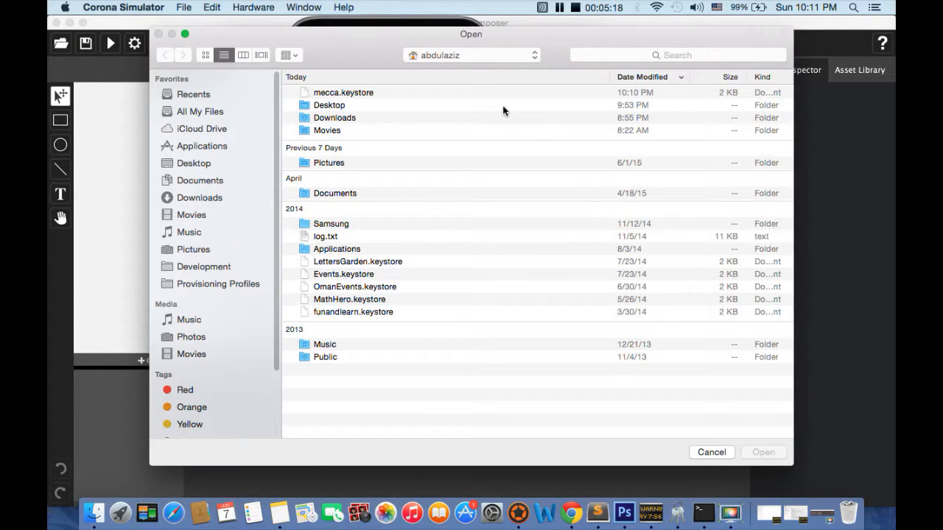
click(638, 56)
text(mecca)
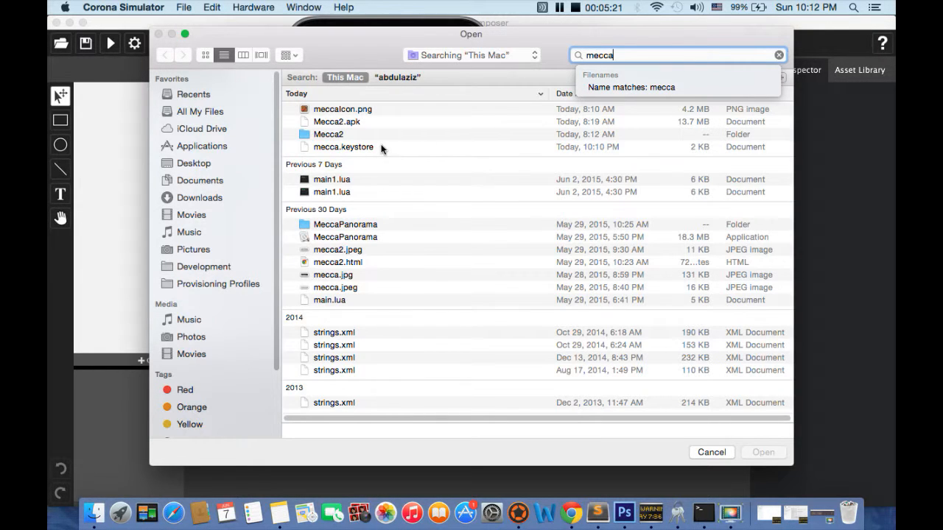
click(346, 147)
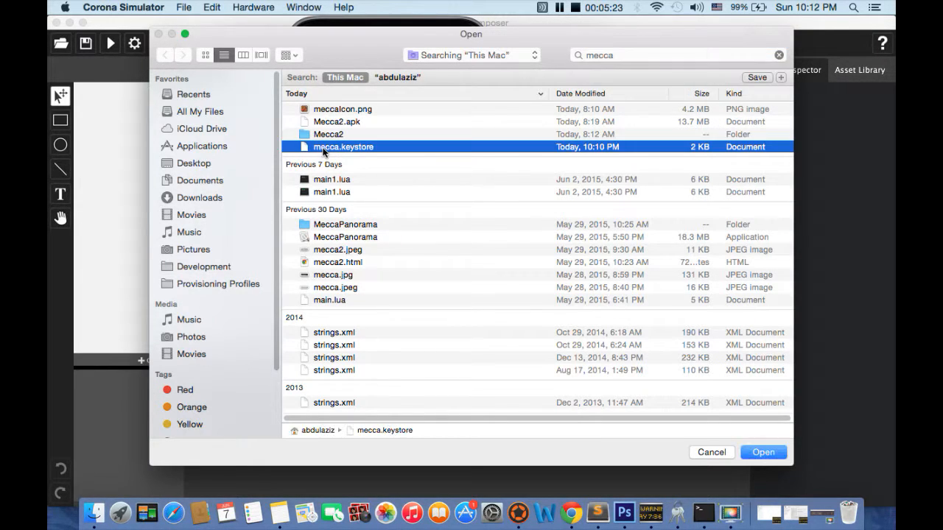
click(763, 452)
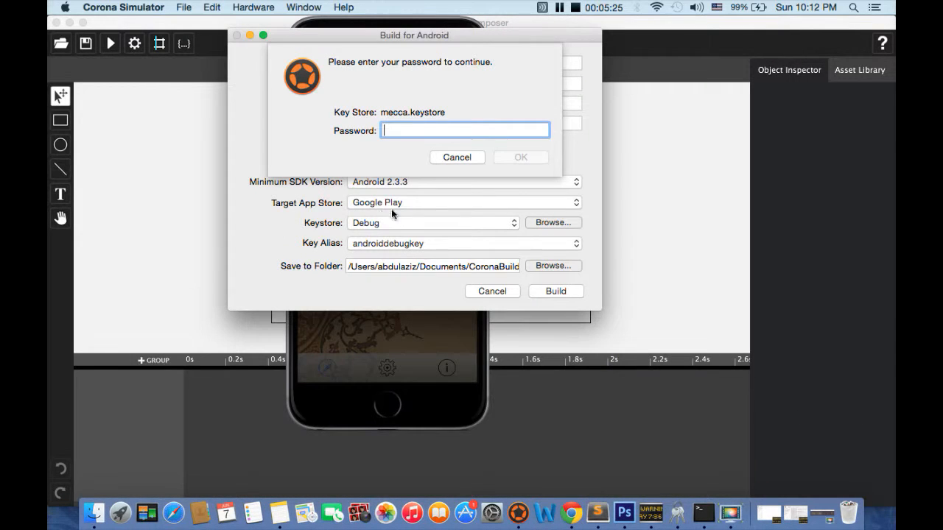
Enter the keystore password for mecca.keystore and confirm it.
text(•••••)
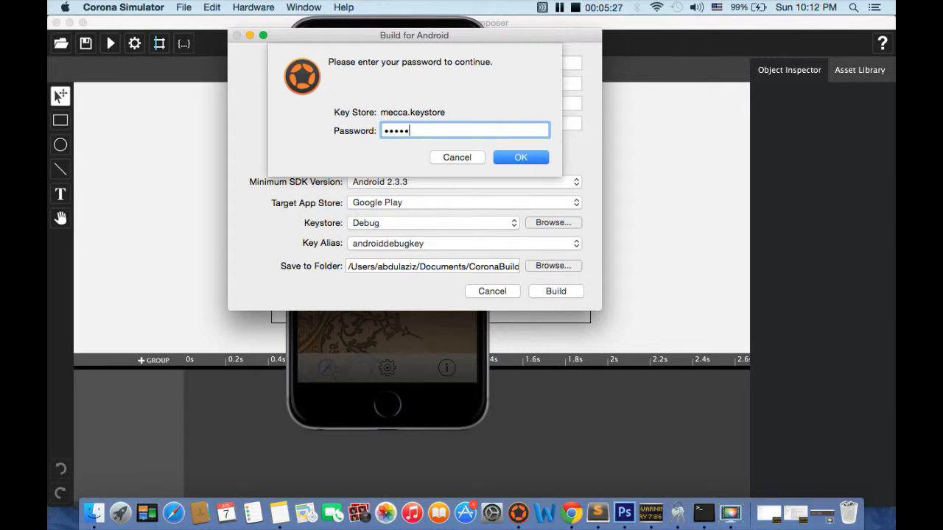
text(•••)
key(Return)
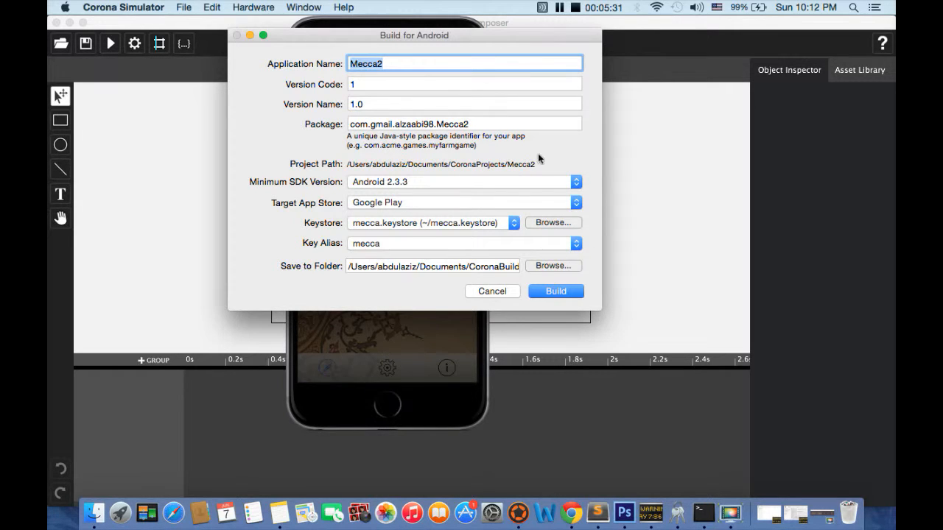
Set the application name to Mecca and remove the 2 from the end of the package name.
key(Right)
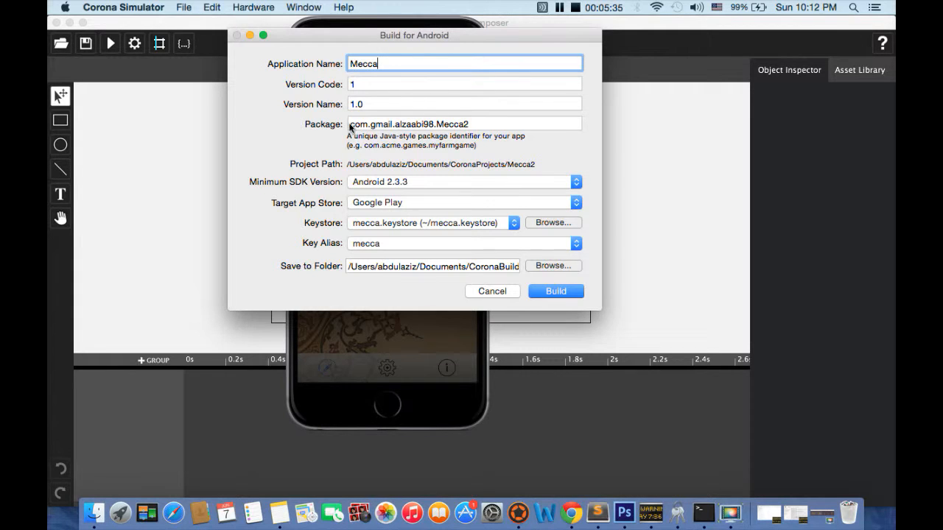
click(487, 124)
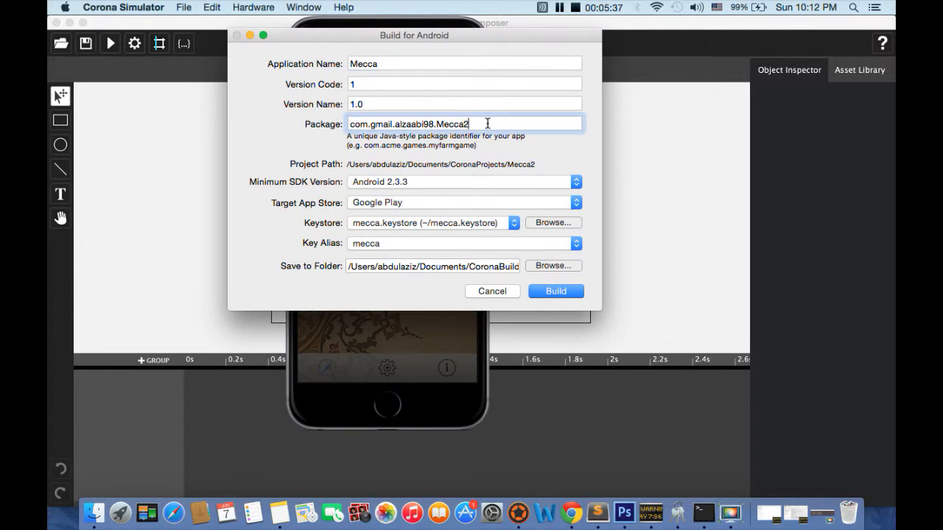
key(BackSpace)
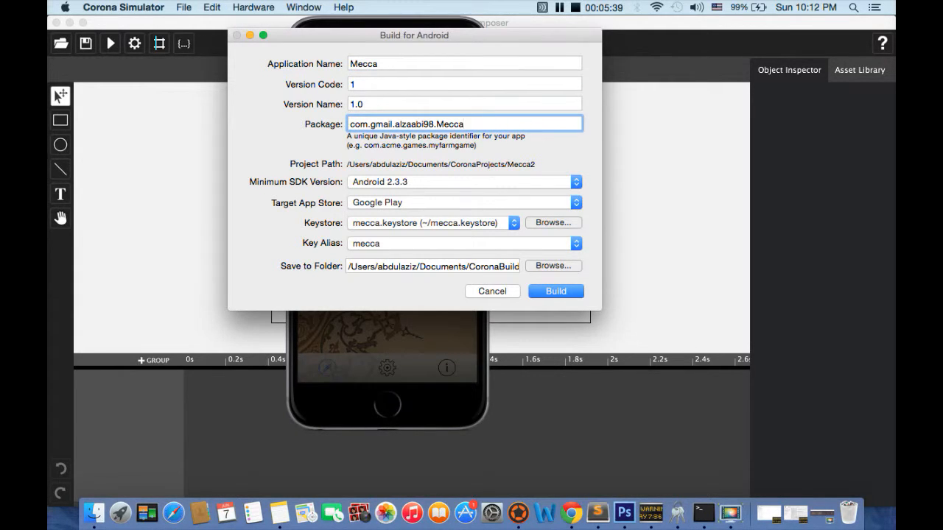
Start the build and enter the key password for the mecca alias.
click(563, 293)
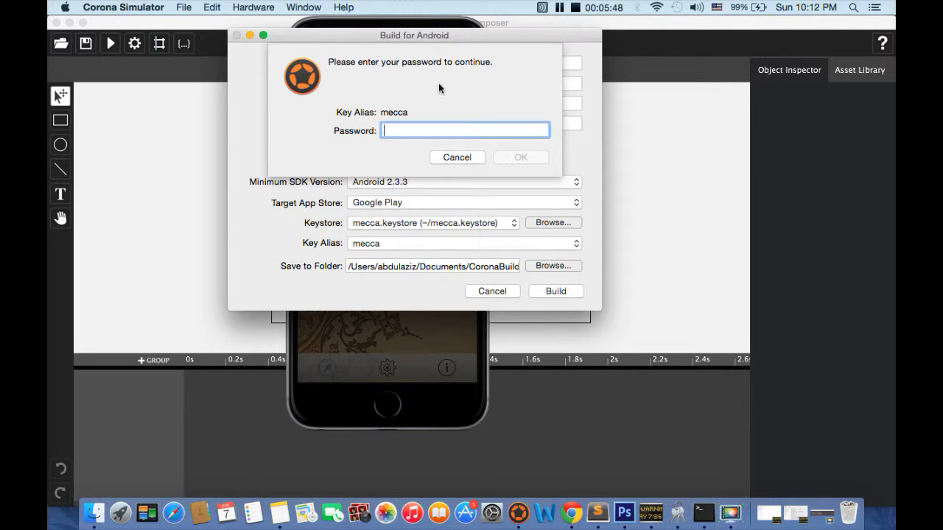
text(•••••)
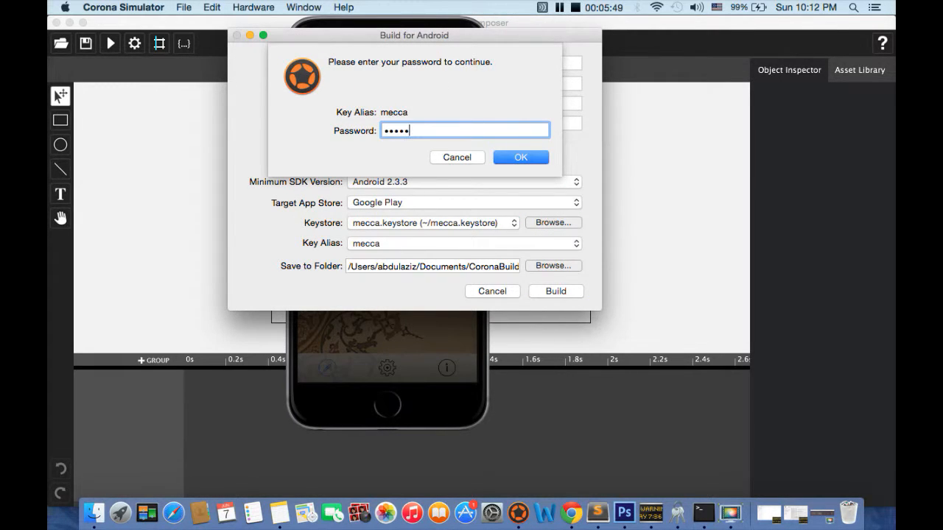
text(•••)
key(Return)
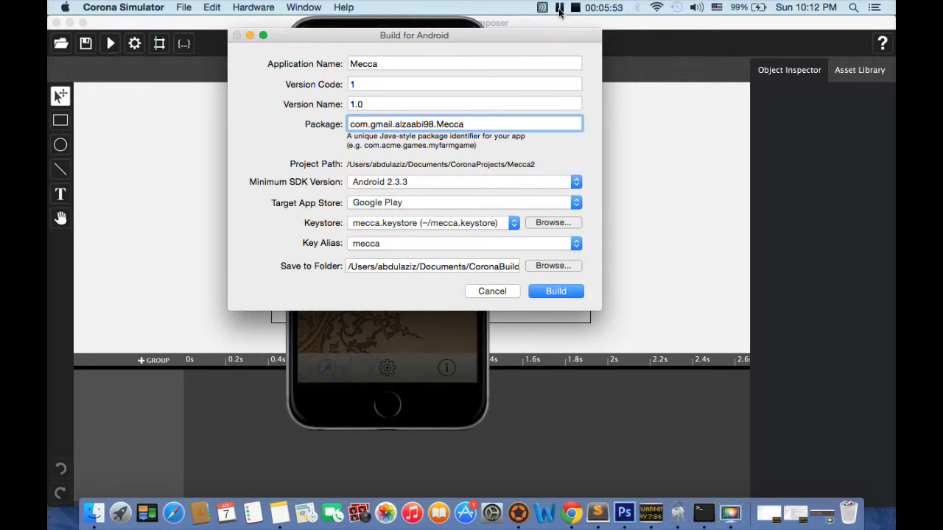
Build the signed app, show the resulting Mecca.apk in Finder, and minimize the Finder window.
click(556, 289)
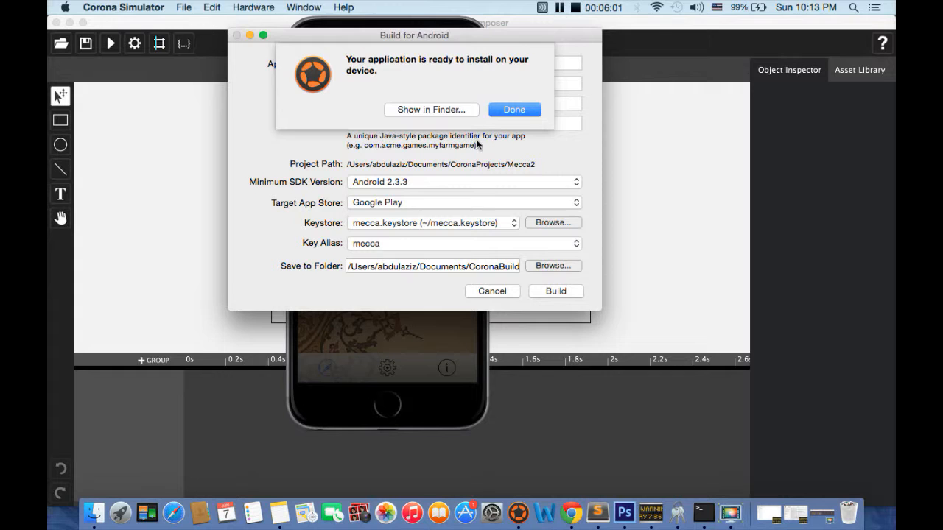
click(470, 109)
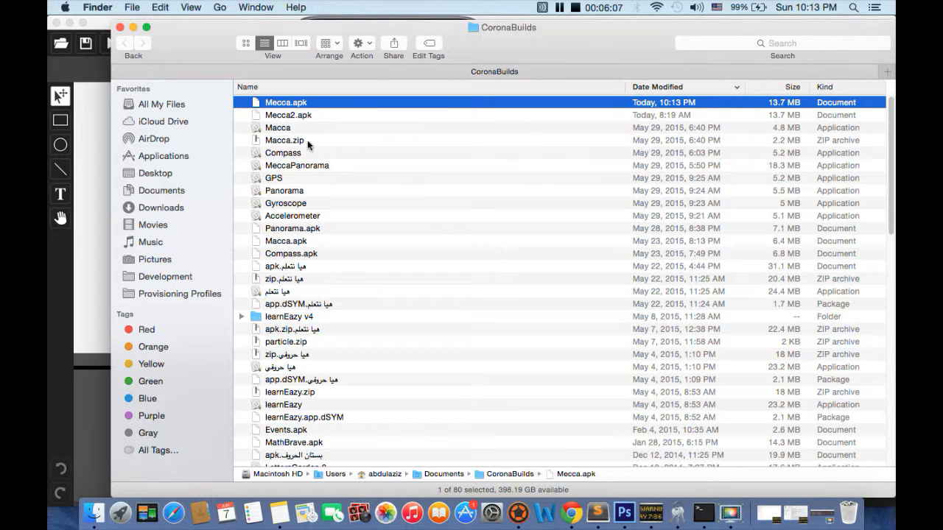
click(133, 27)
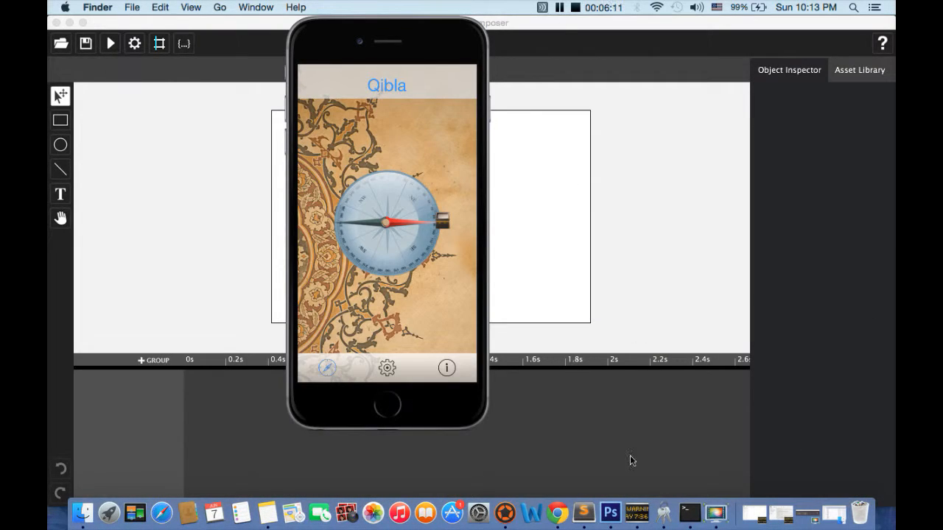
Switch to the Google Play Developer Console in Chrome and start adding a new application.
click(558, 511)
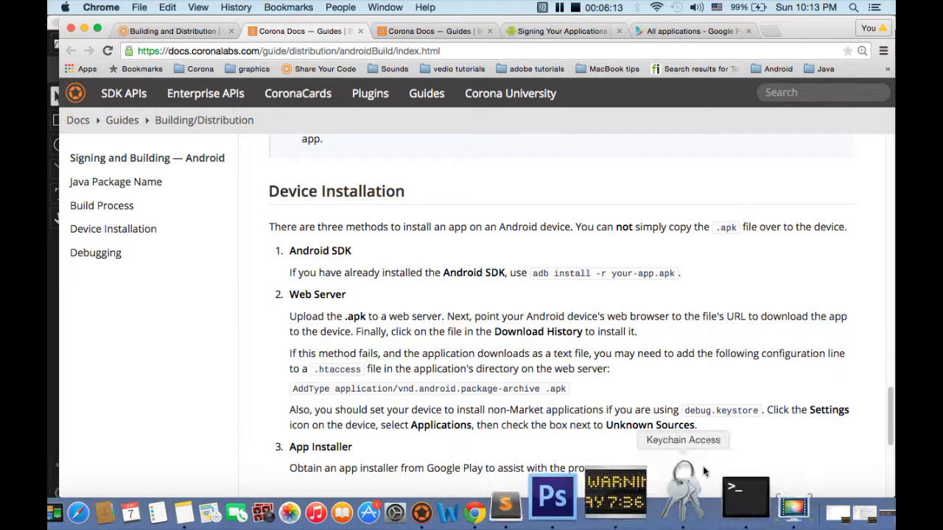
click(690, 31)
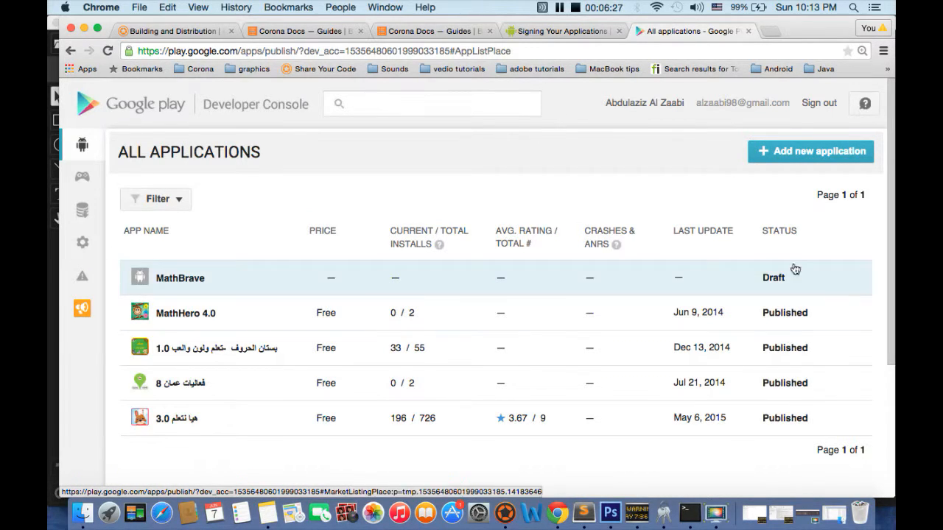
click(783, 153)
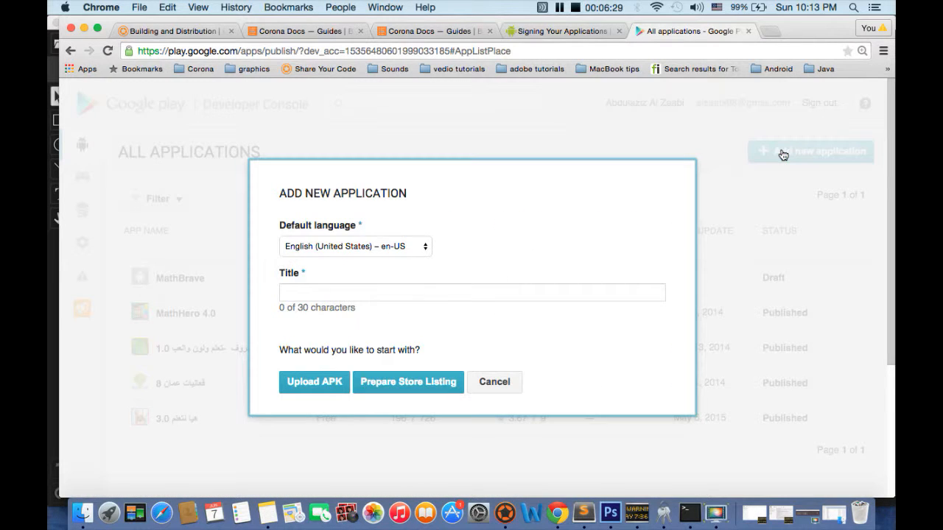
Title the new application Mecca, keep English (United States) as default language, and choose to start with the APK upload.
click(395, 247)
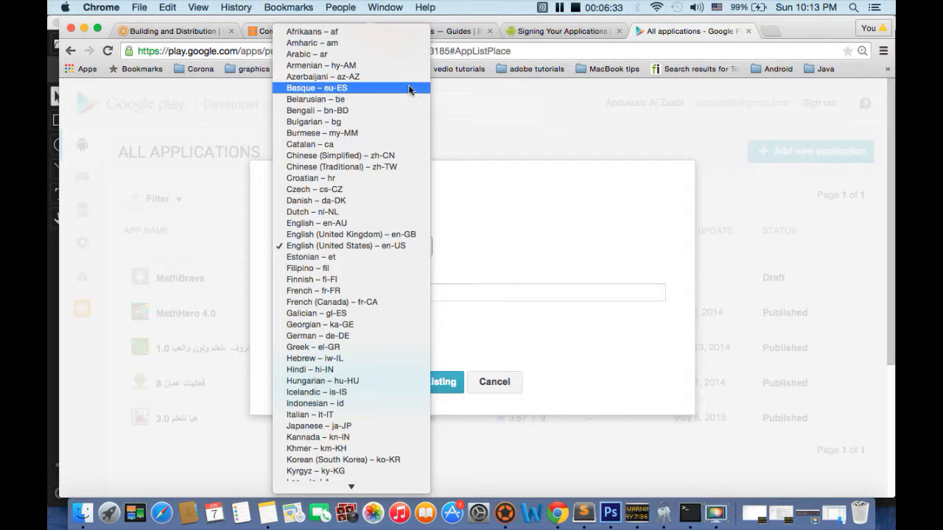
click(490, 274)
click(452, 293)
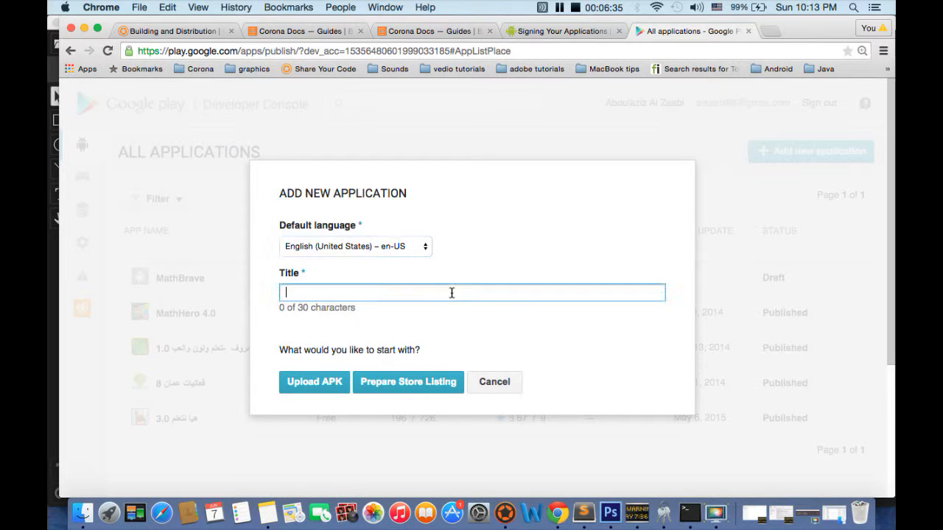
text(Mecca)
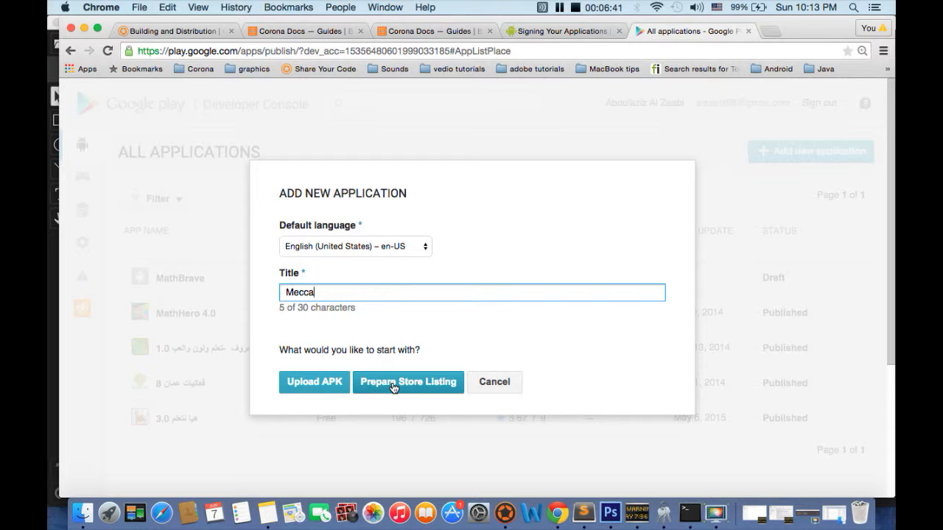
click(326, 383)
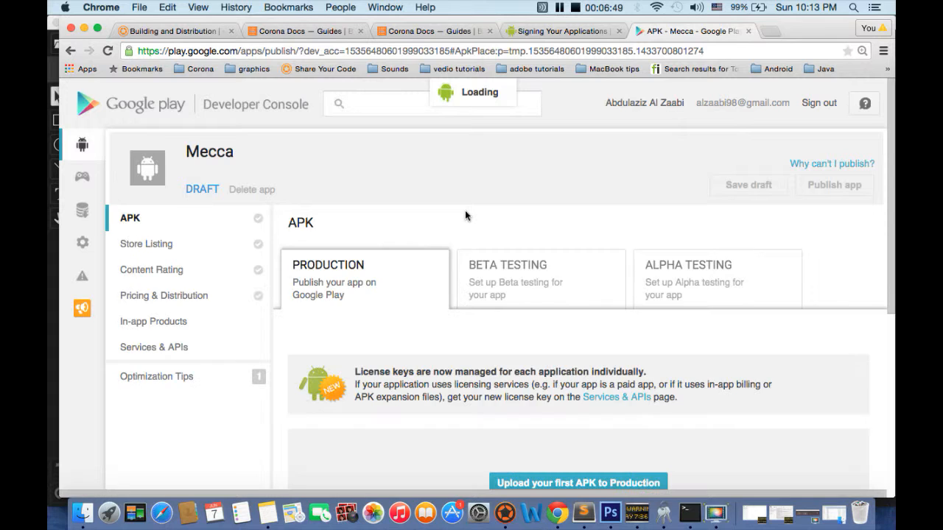
Look over the Mecca APK page and its production, beta and alpha tracks, and settle on Beta Testing.
scroll(416, 300, down, 1)
scroll(415, 301, down, 2)
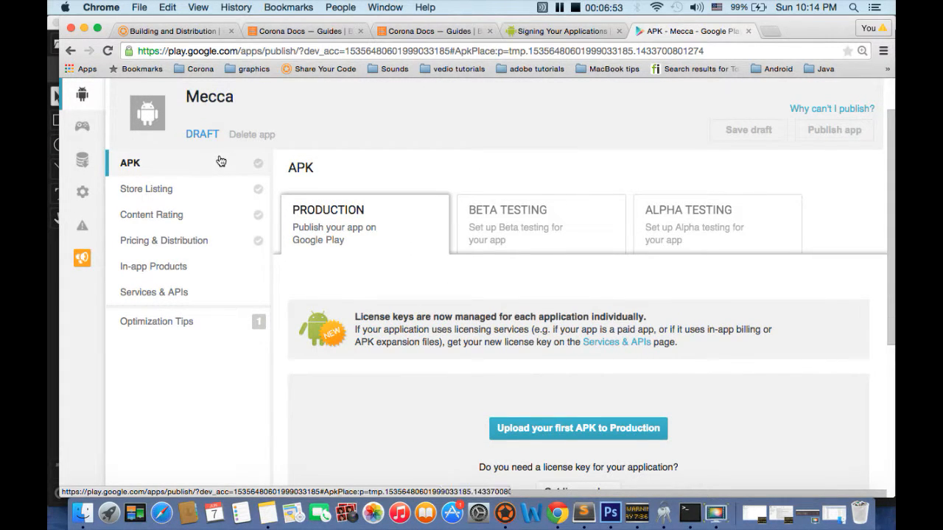
scroll(361, 361, up, 1)
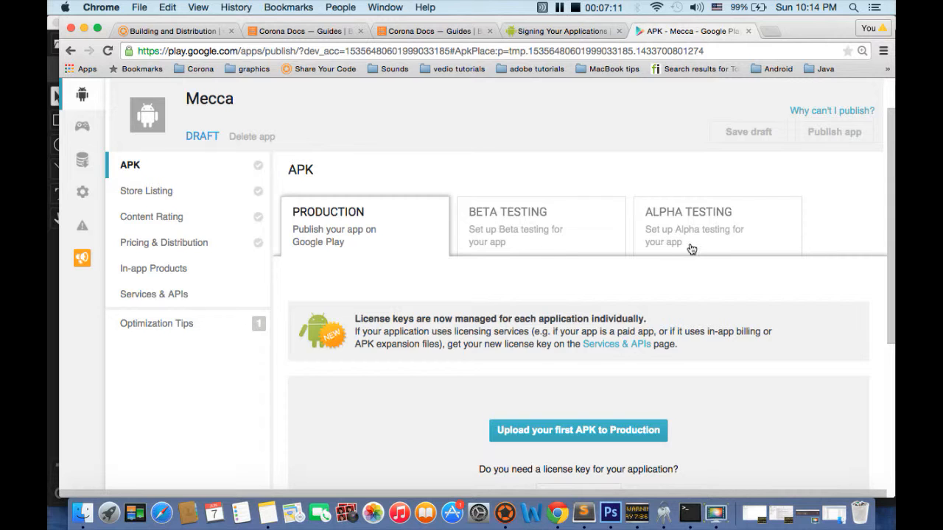
click(596, 241)
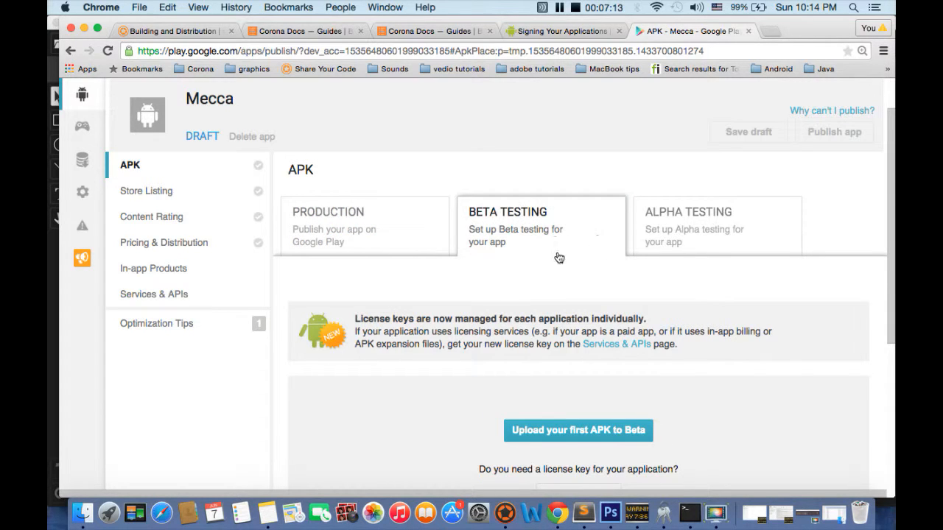
click(710, 248)
click(524, 249)
Upload Mecca.apk from the CoronaBuilds folder in Documents as the first beta APK.
scroll(509, 250, down, 1)
scroll(560, 337, down, 3)
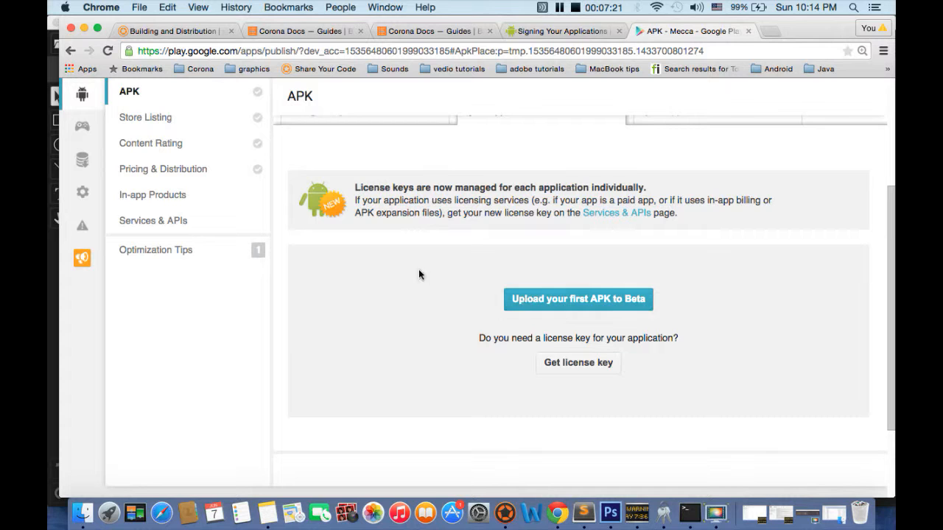
click(547, 302)
click(474, 301)
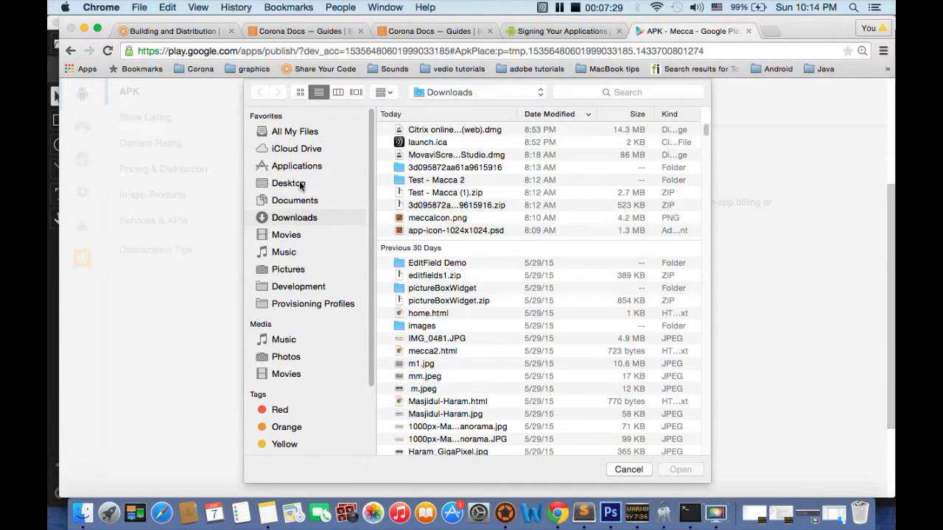
click(310, 203)
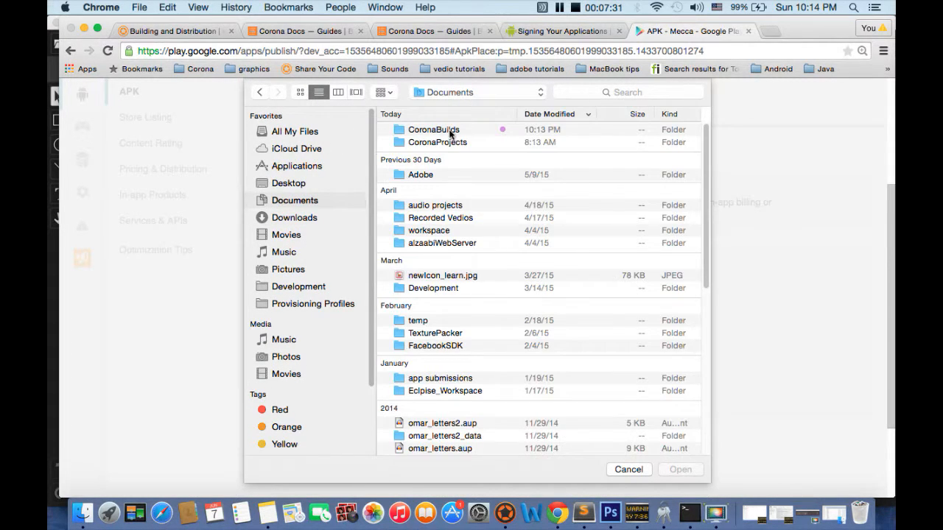
double_click(451, 133)
click(441, 133)
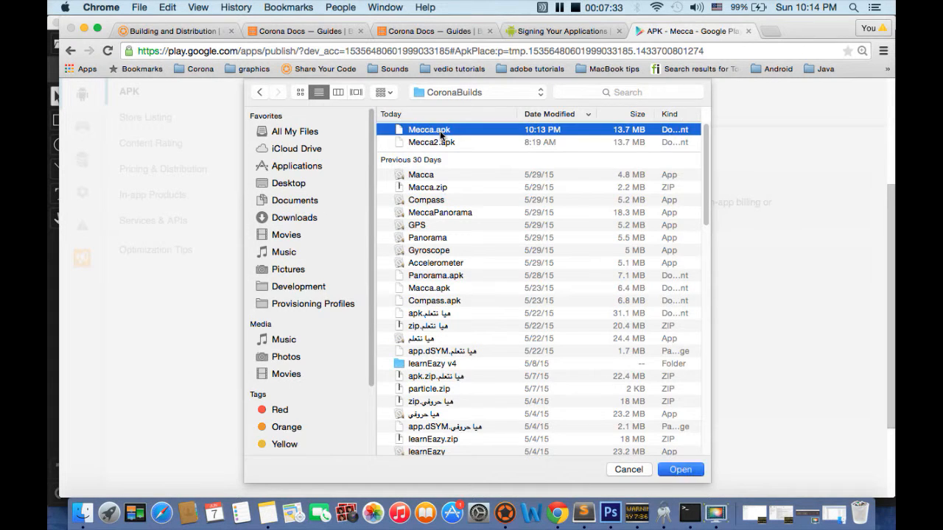
double_click(441, 133)
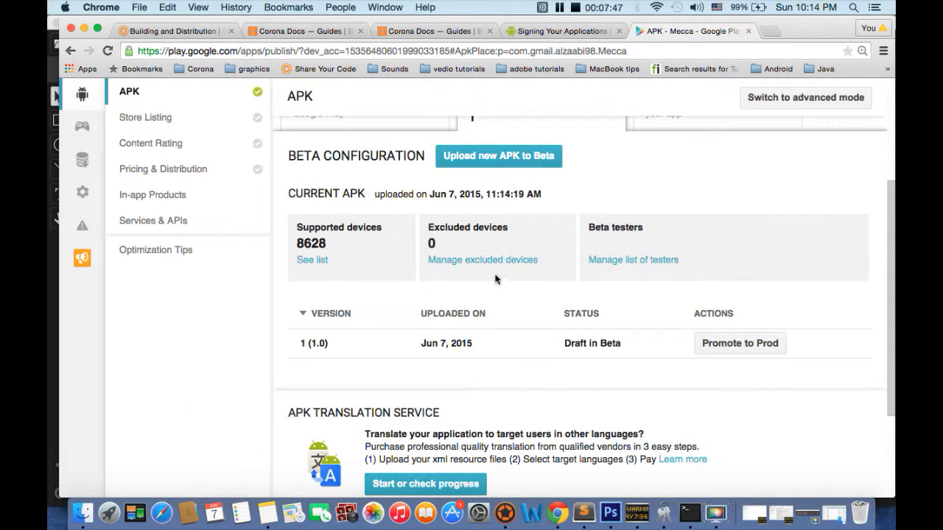
Examine the beta configuration page for the uploaded APK, including its devices, testers, version and status.
scroll(384, 286, down, 3)
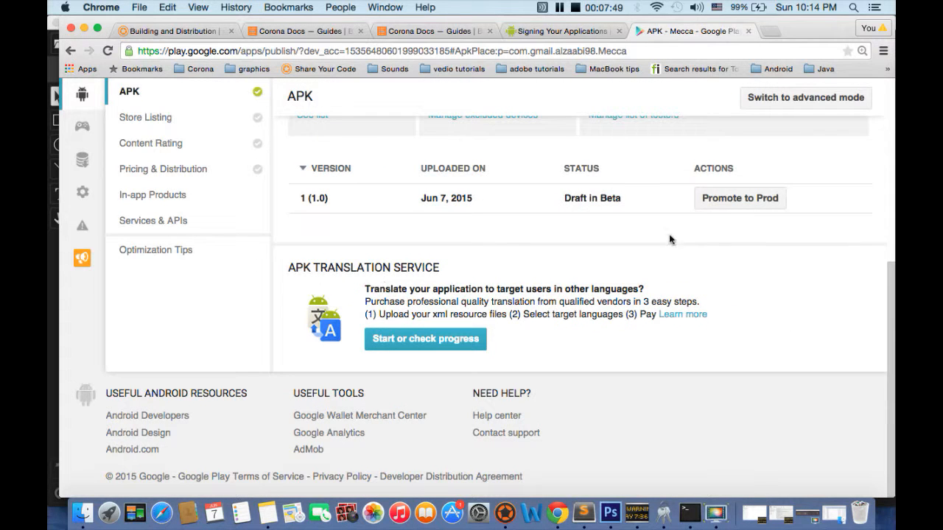
scroll(460, 254, up, 3)
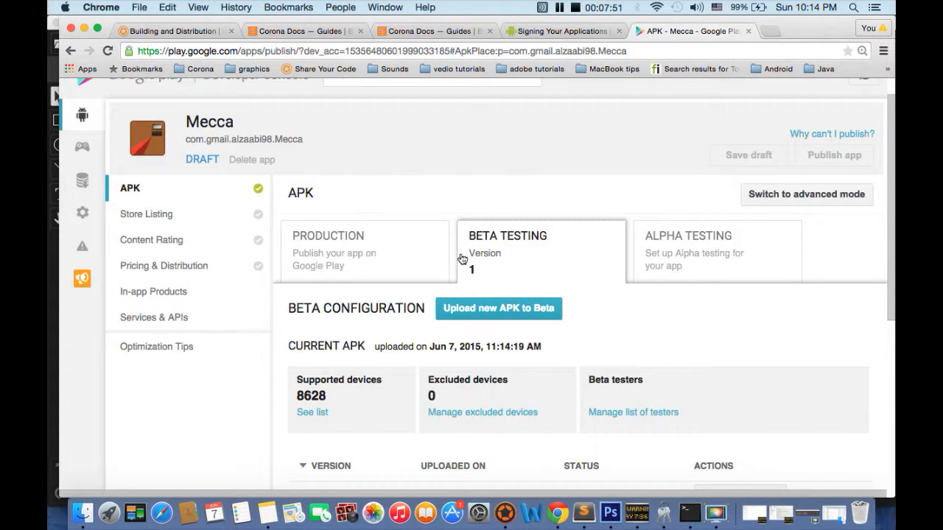
scroll(471, 368, down, 3)
scroll(472, 393, up, 5)
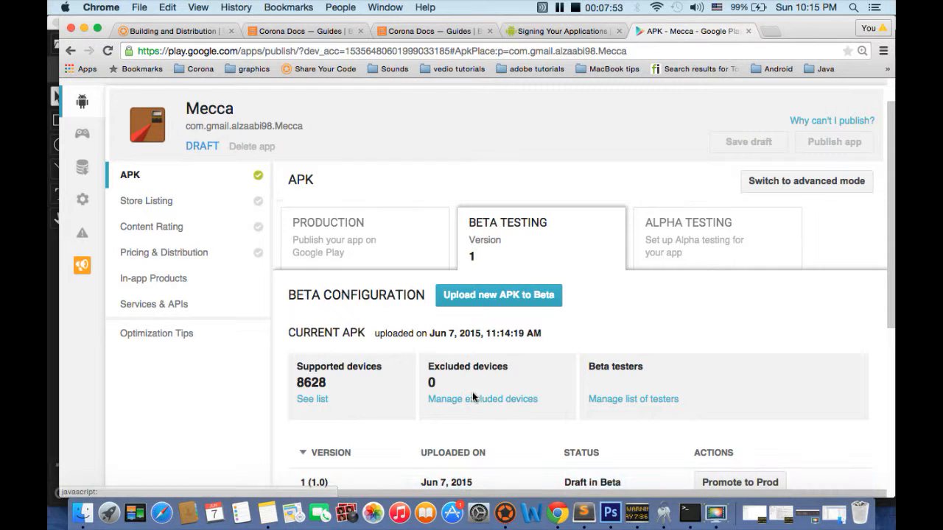
scroll(472, 397, down, 5)
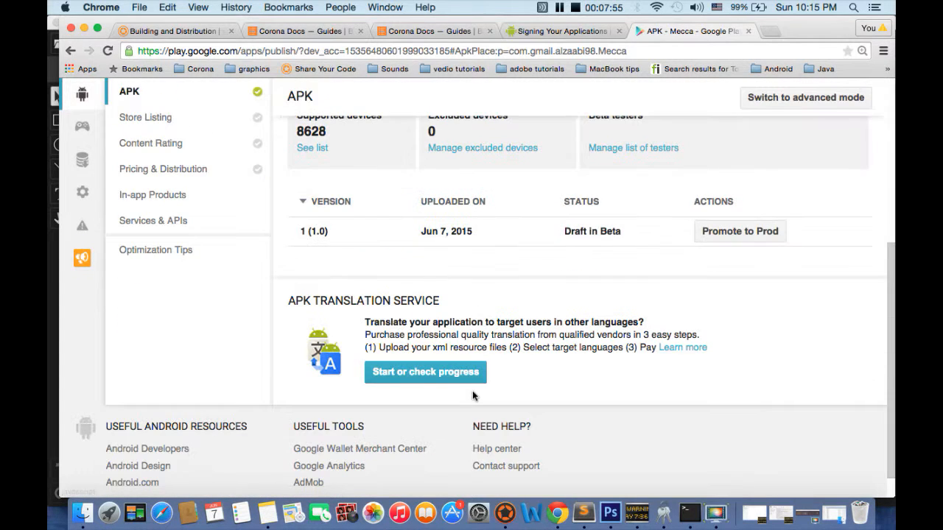
scroll(631, 209, up, 6)
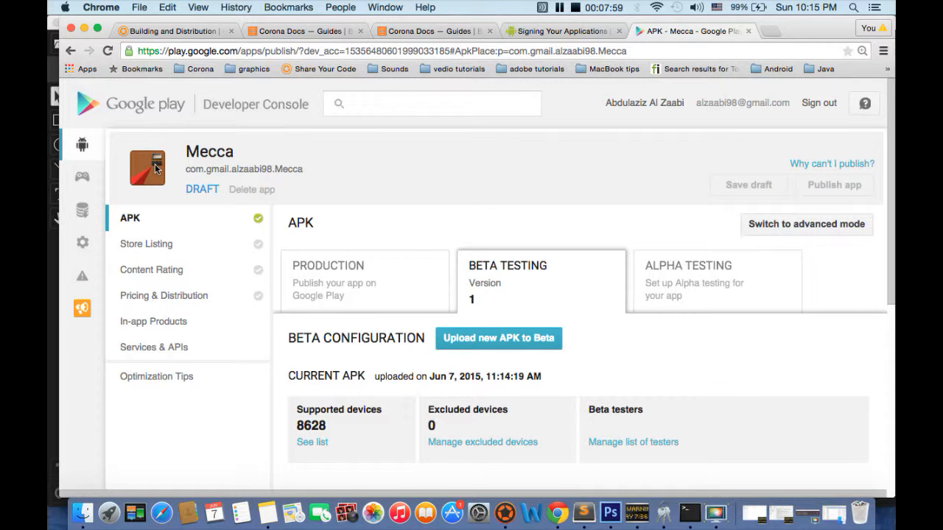
Examine Mecca's Store Listing page, covering product details, graphic assets, categorization, contact details and privacy policy requirements.
click(146, 245)
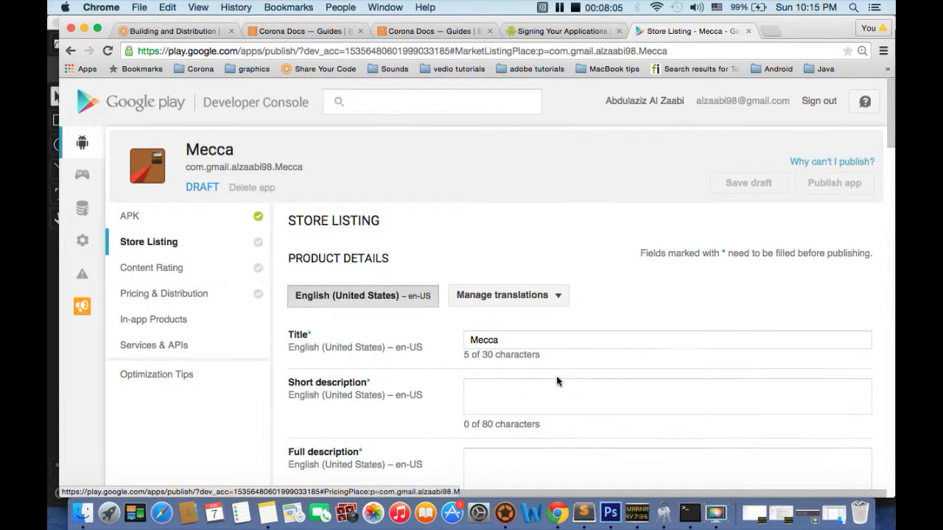
scroll(512, 270, down, 5)
scroll(515, 335, down, 6)
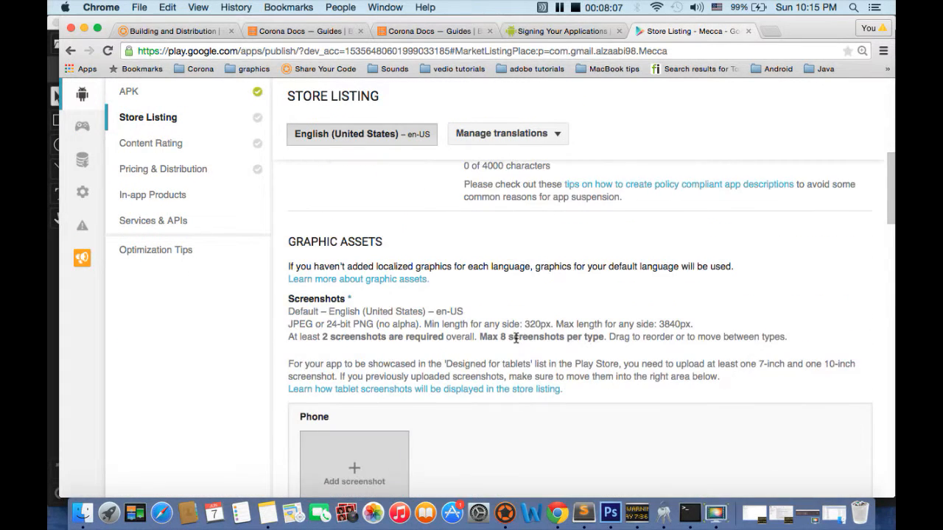
scroll(331, 299, down, 4)
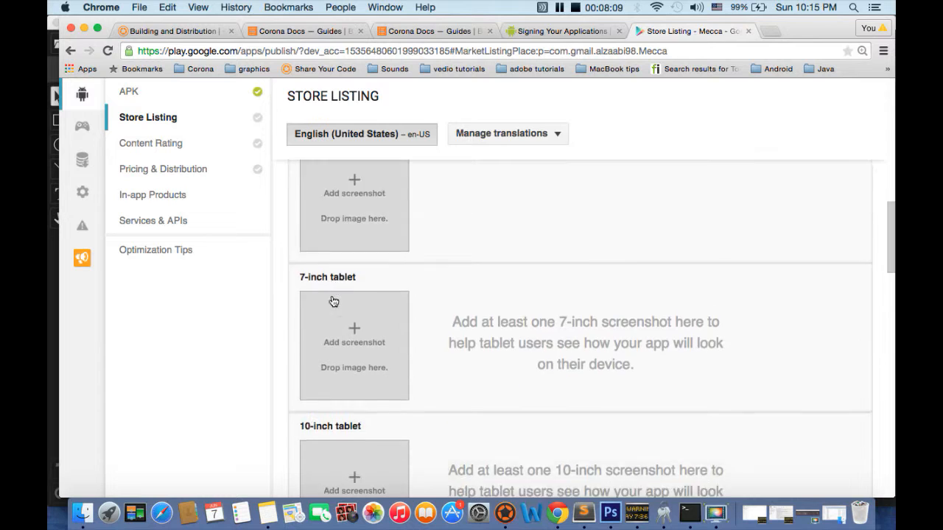
scroll(386, 315, down, 6)
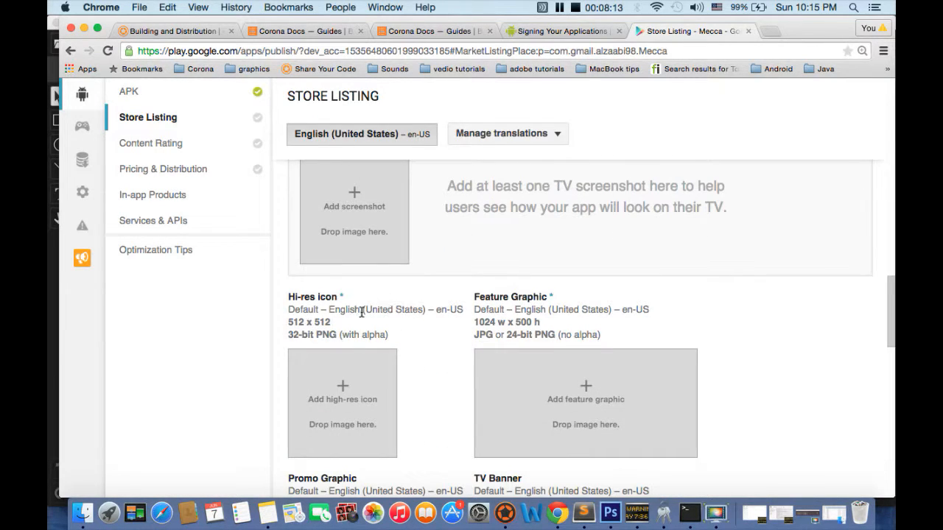
scroll(393, 328, down, 12)
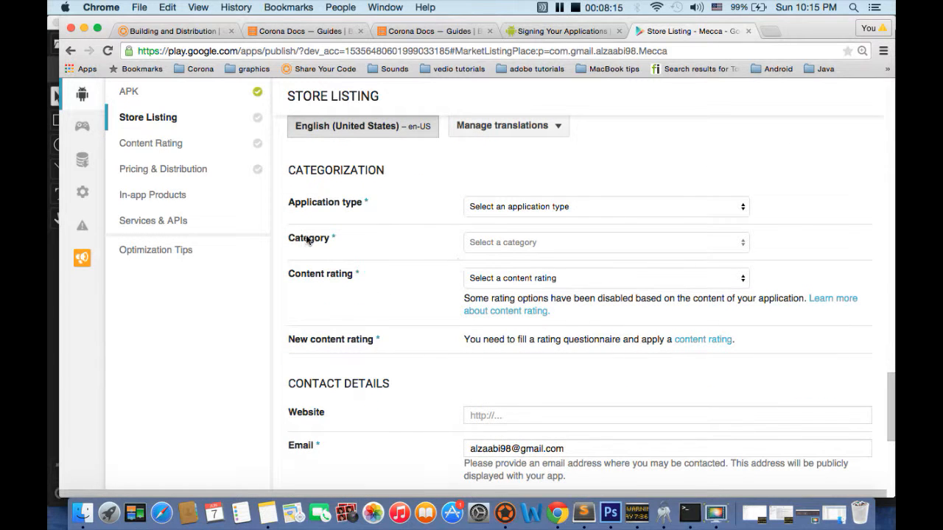
scroll(324, 362, down, 4)
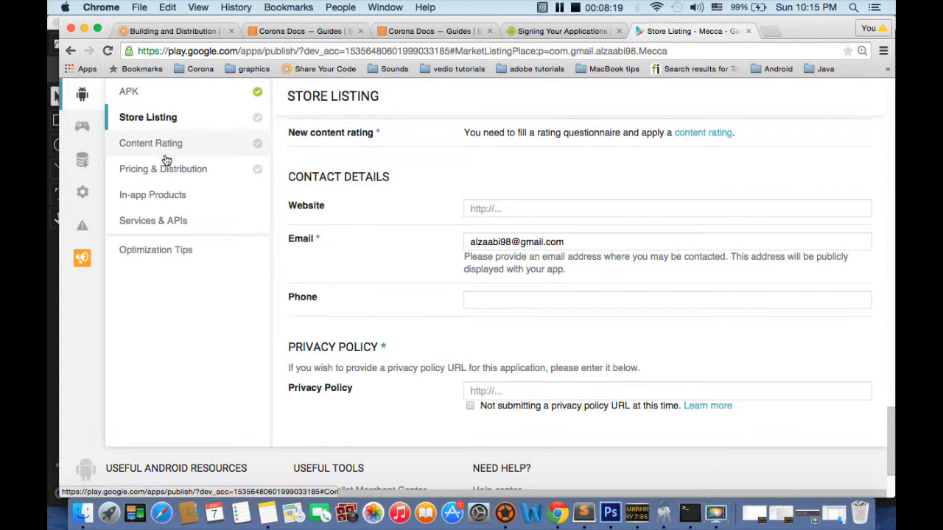
scroll(244, 126, up, 2)
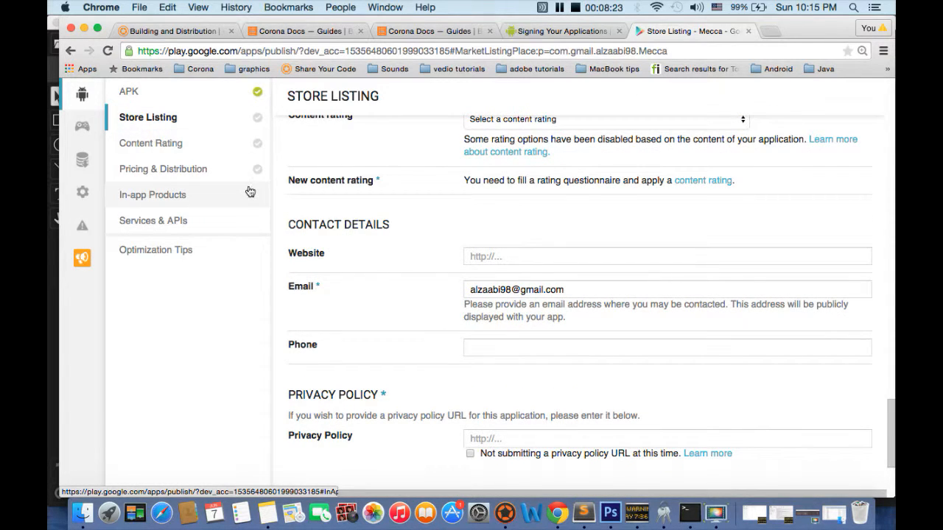
scroll(360, 249, up, 20)
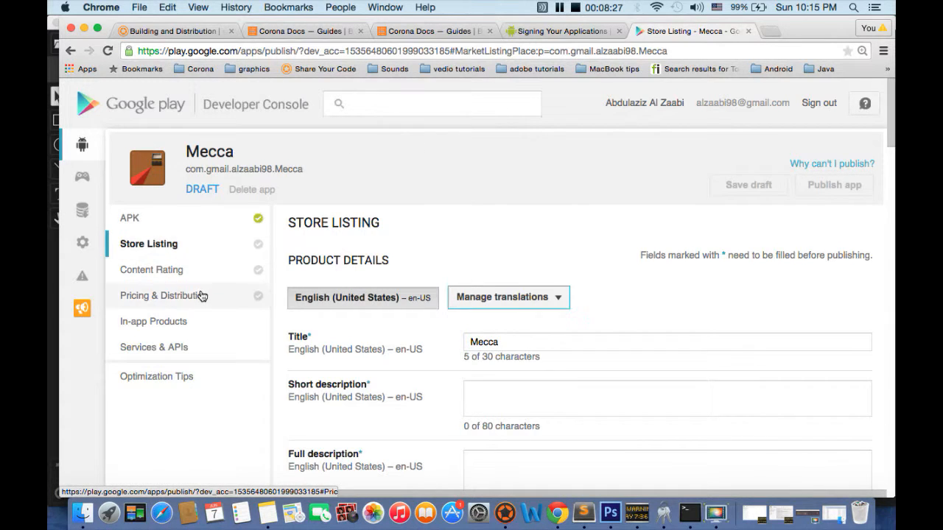
Return to the APK page's beta configuration and view the dialog for managing the list of beta testers, leaving it without adding any.
click(173, 226)
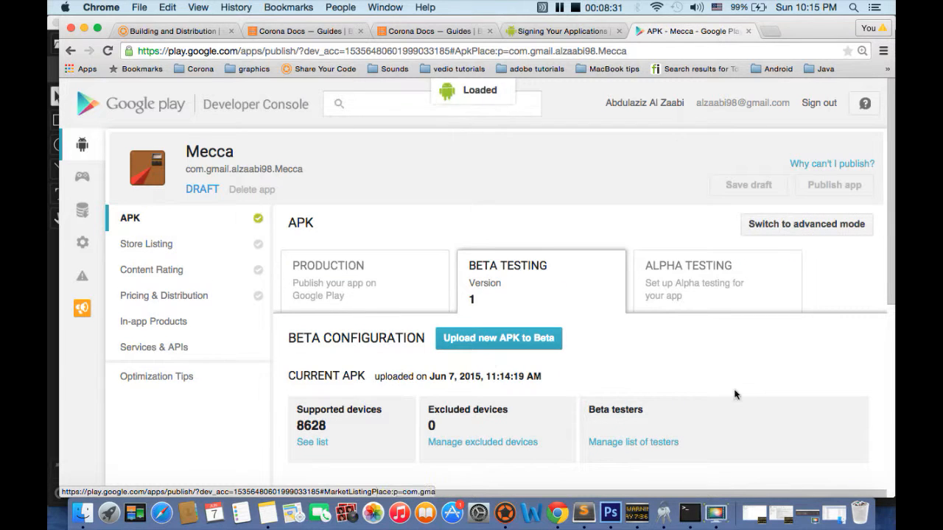
scroll(392, 371, down, 1)
scroll(392, 371, down, 1)
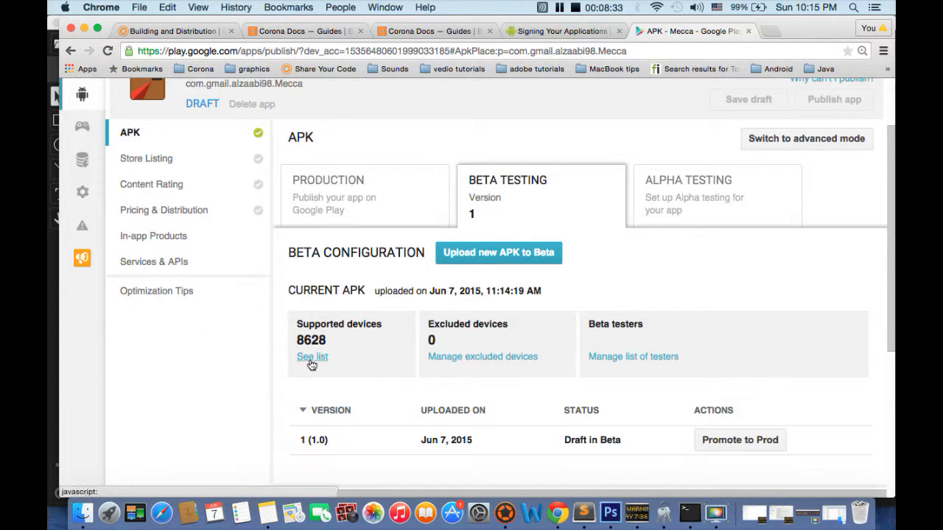
scroll(518, 366, down, 1)
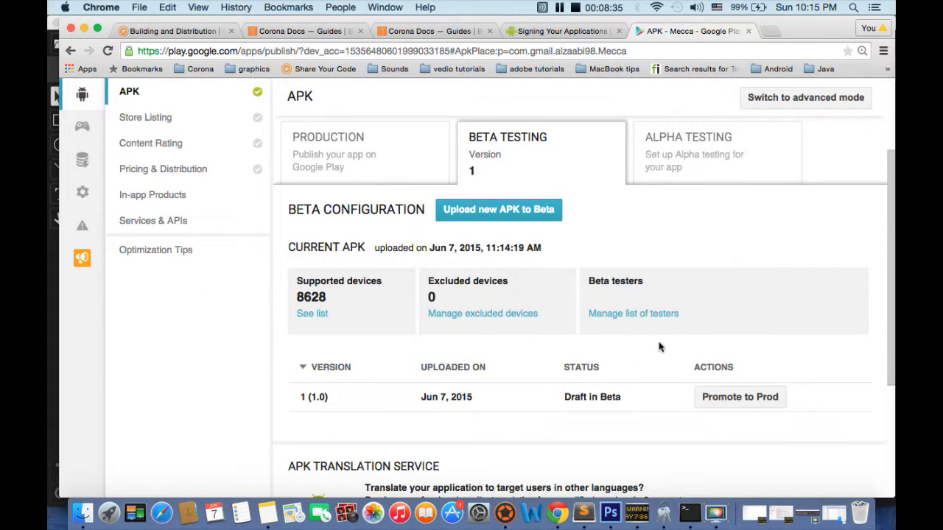
click(628, 316)
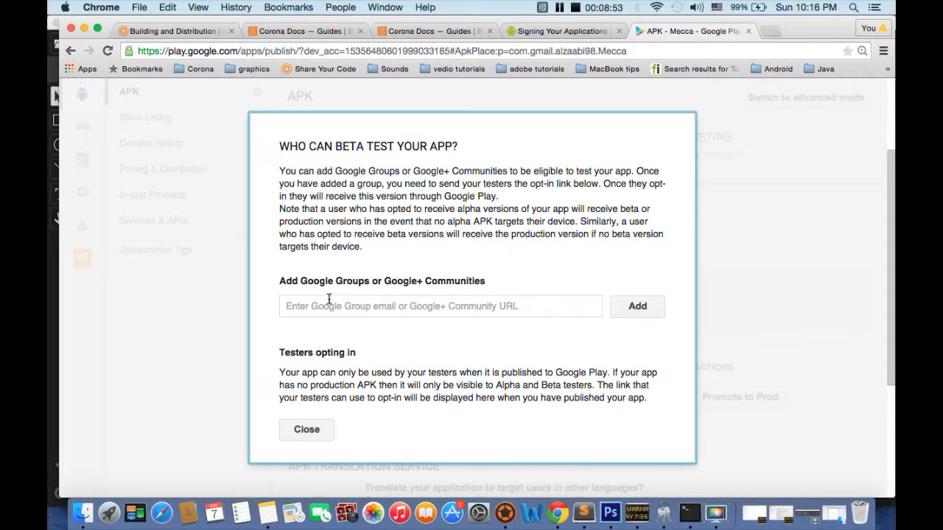
click(312, 431)
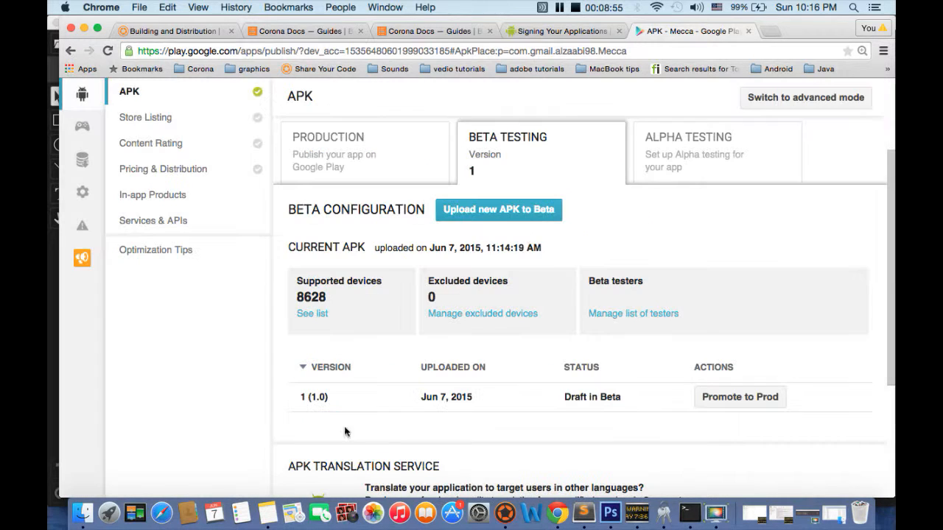
Check the beta testers dialog again for how testers opt in, and close it.
scroll(404, 297, up, 1)
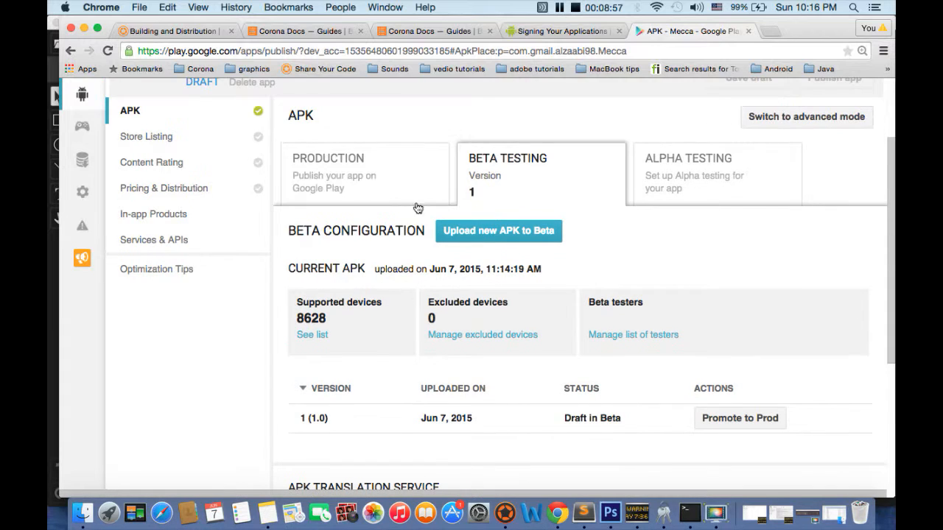
scroll(479, 339, down, 3)
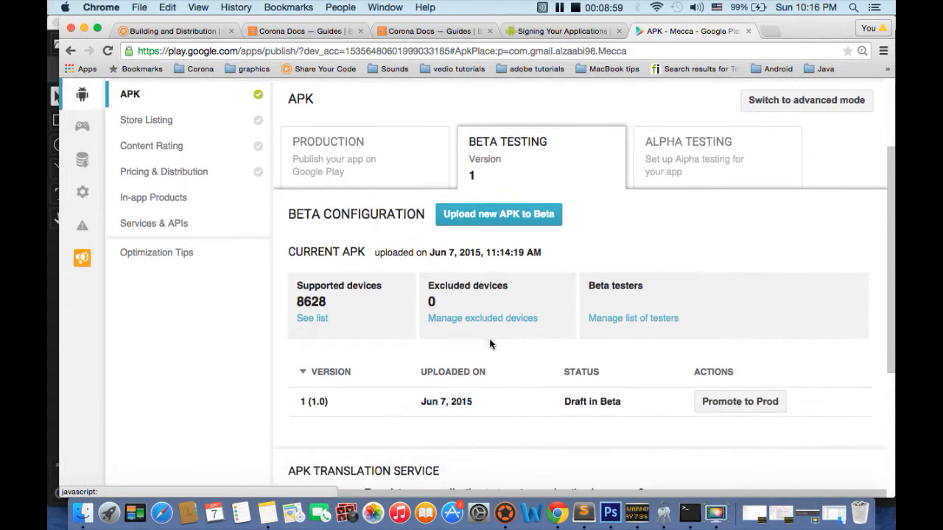
click(610, 204)
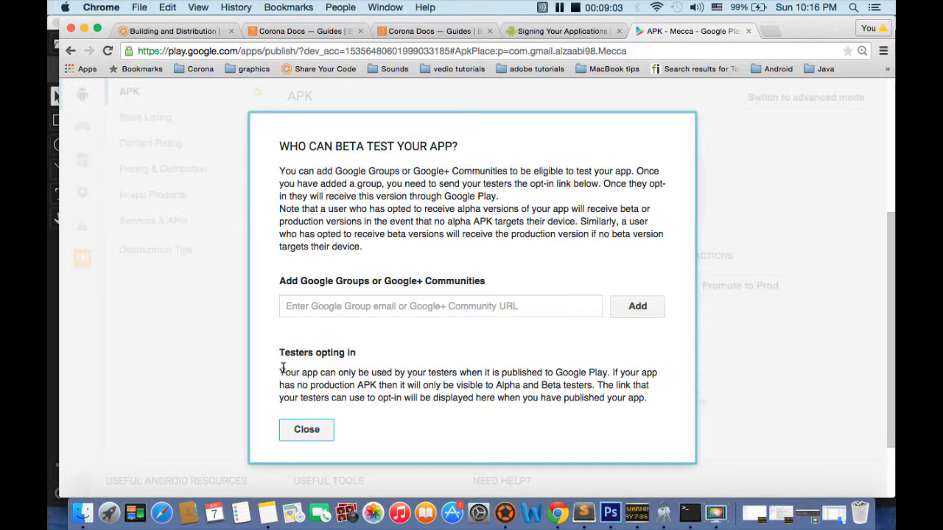
click(305, 428)
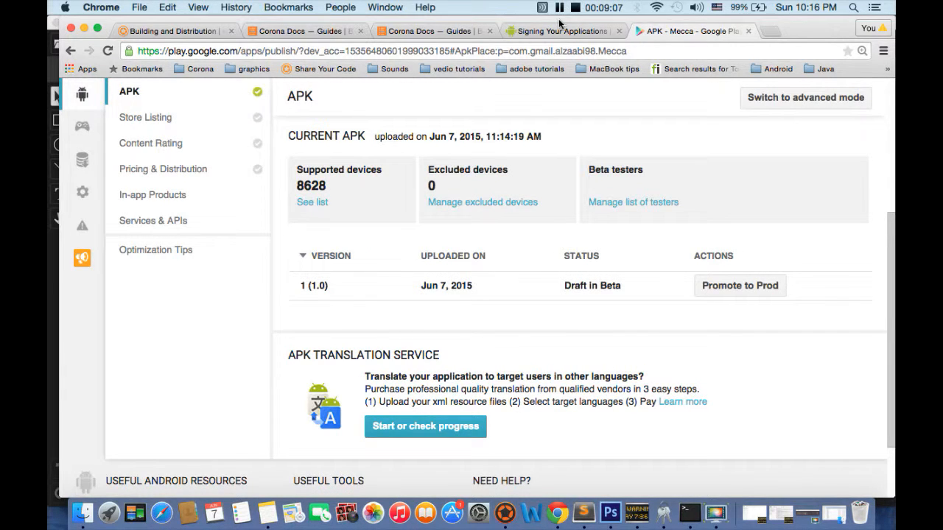
scroll(494, 190, up, 3)
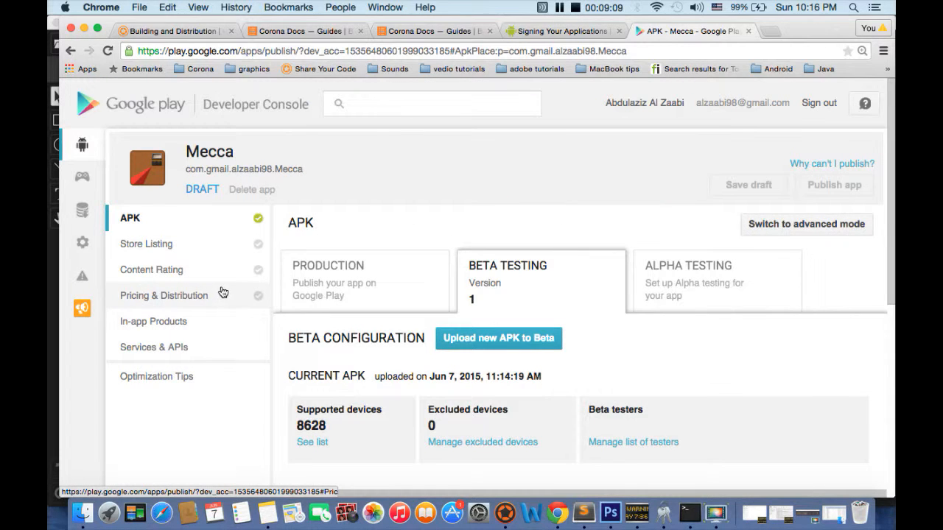
drag(297, 179, 143, 171)
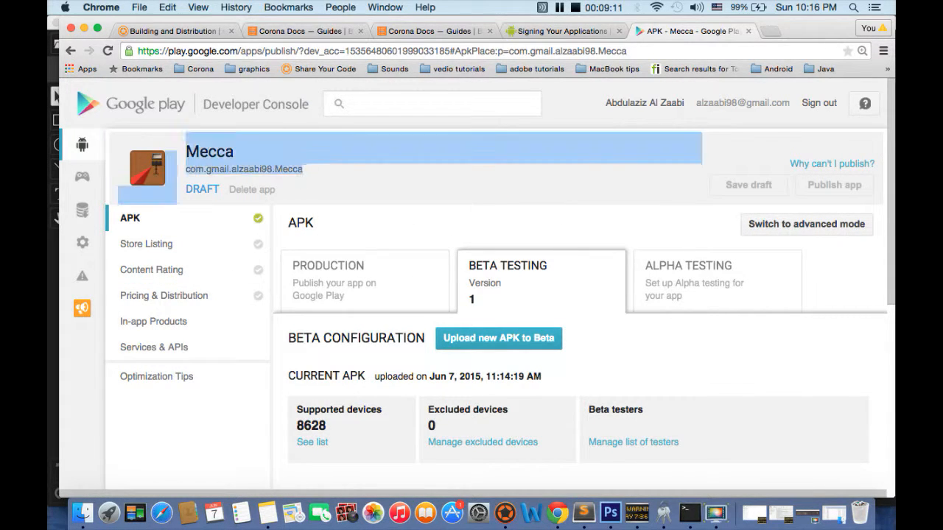
click(343, 185)
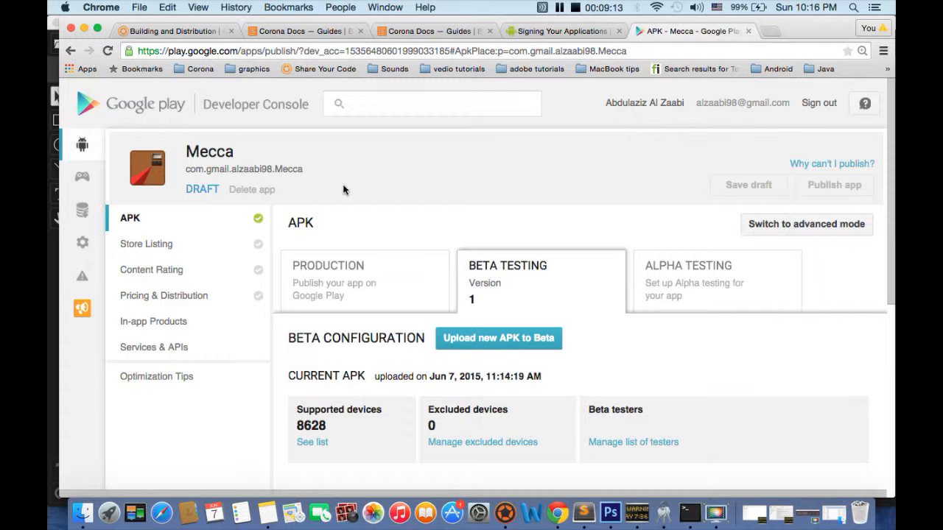
scroll(316, 290, down, 3)
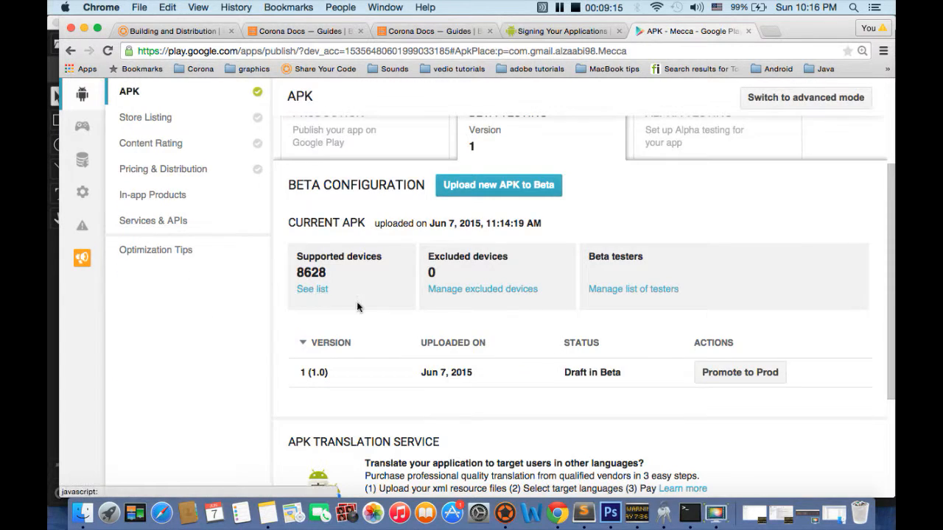
scroll(415, 307, up, 3)
scroll(370, 236, down, 4)
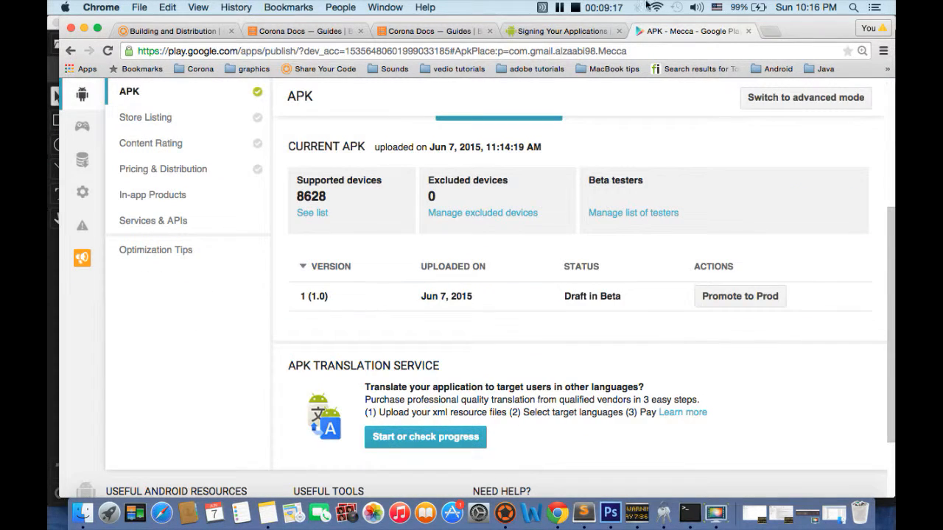